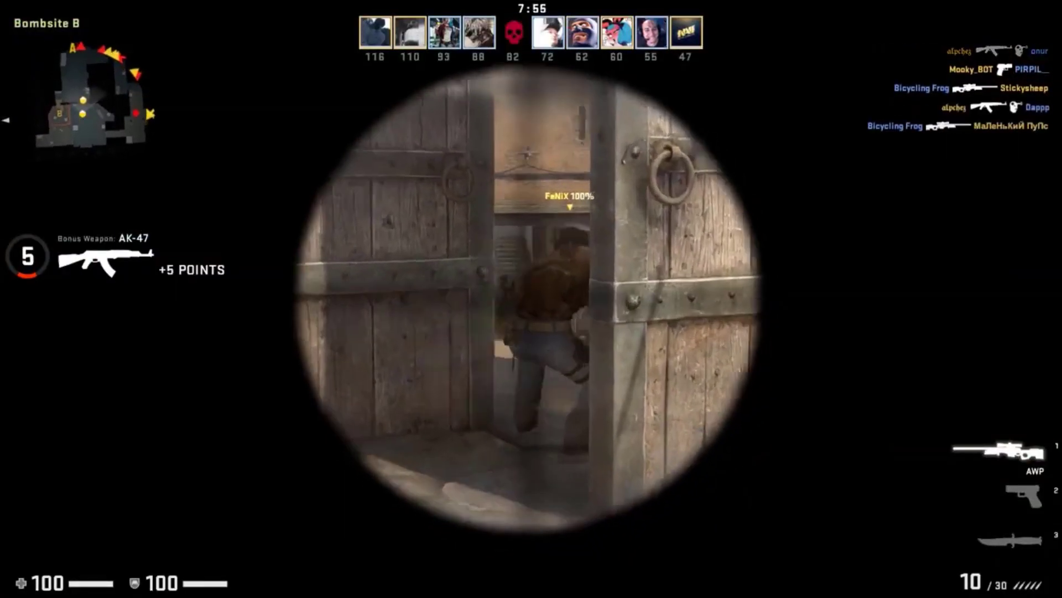
# Play the AWP round into Bombsite B, scoping and shooting enemies at the doorway and B steps.
pyautogui.click(531, 299)
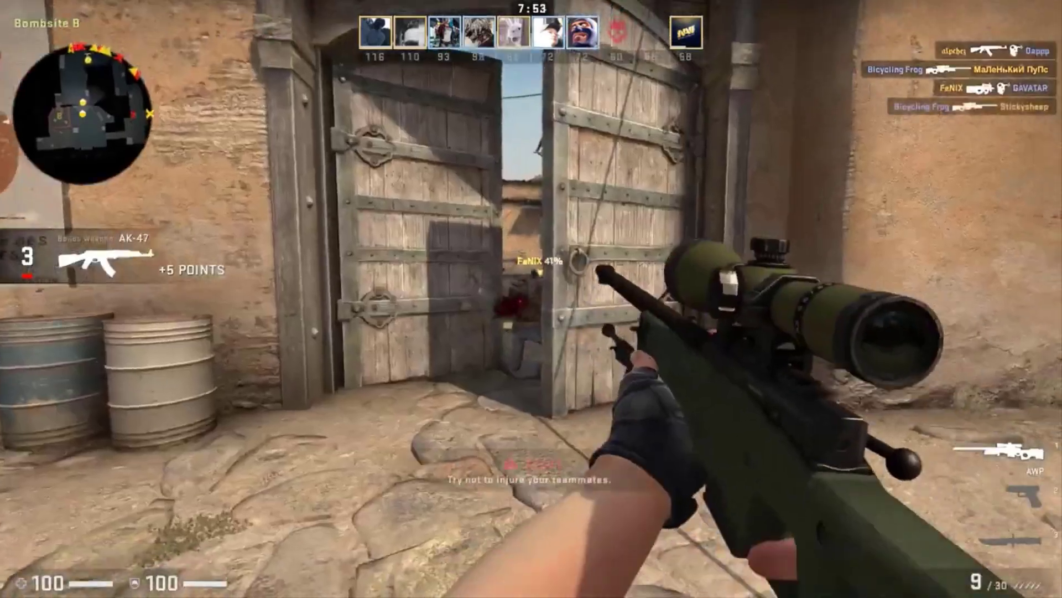
pyautogui.press('q')
pyautogui.press('q')
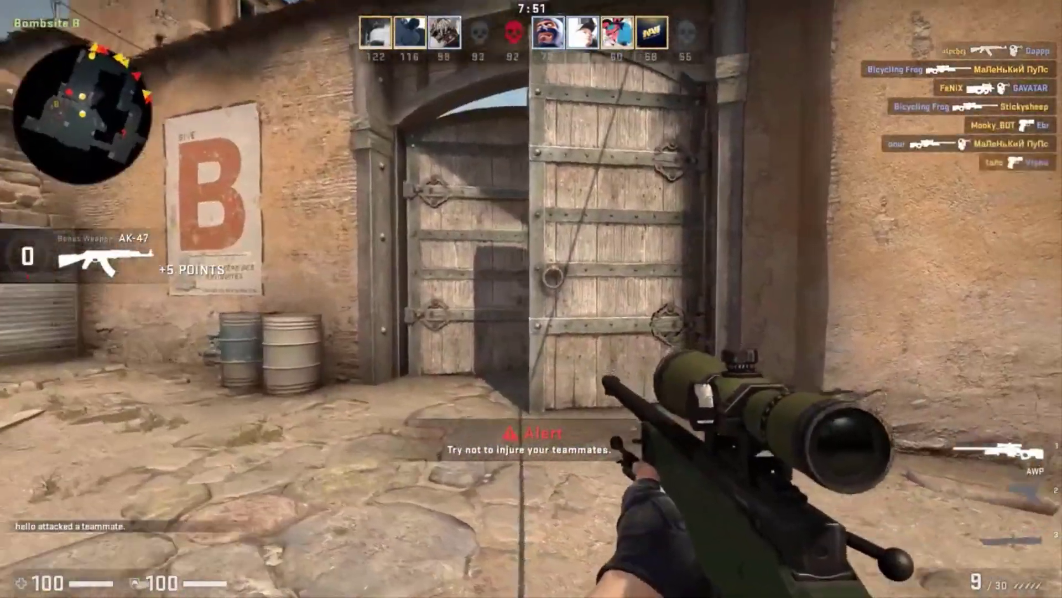
pyautogui.rightClick(531, 299)
pyautogui.press('w')
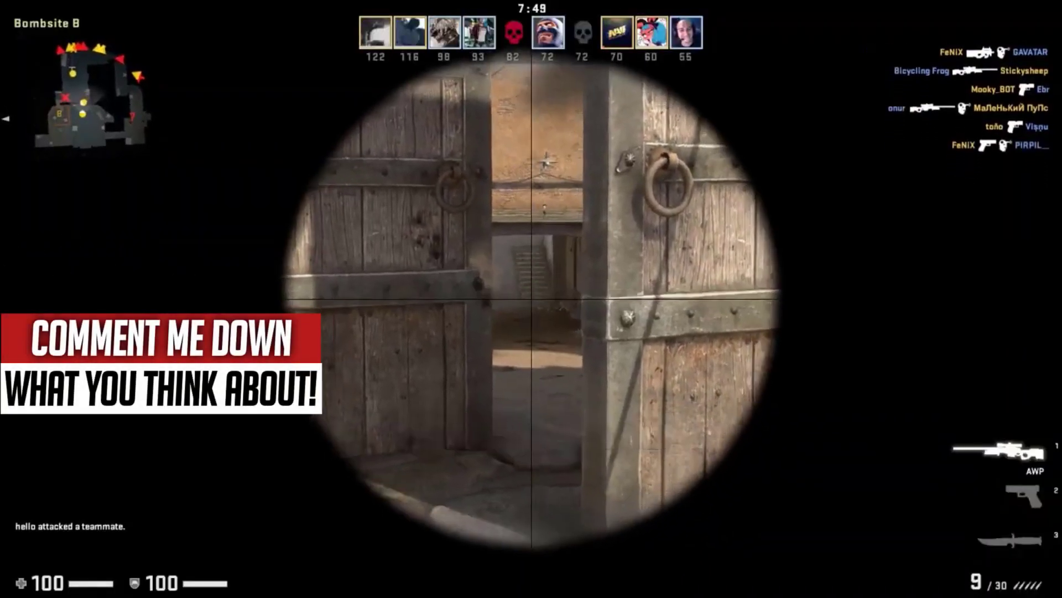
pyautogui.rightClick(531, 299)
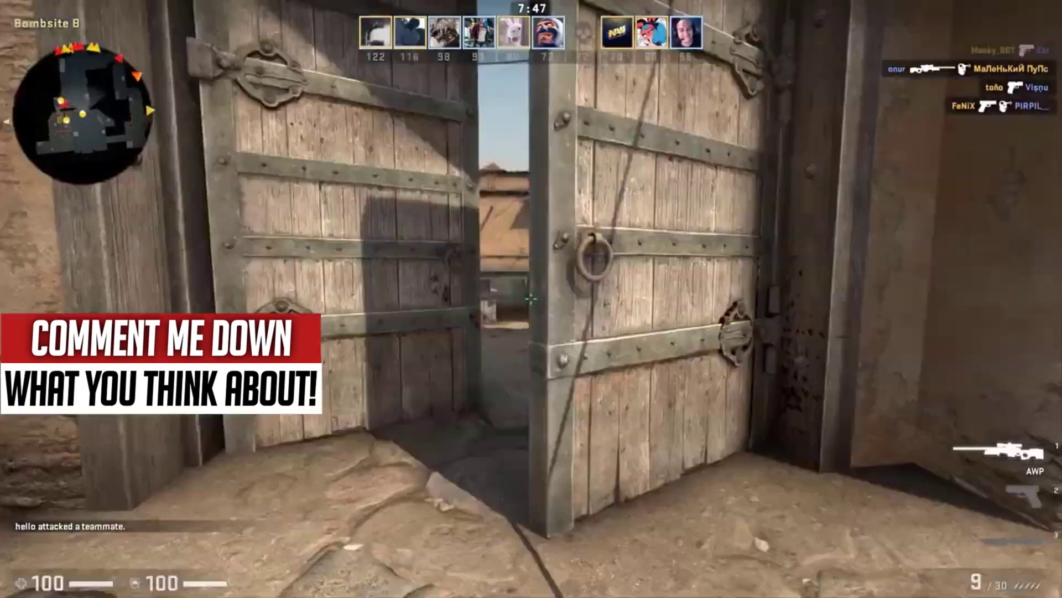
pyautogui.press('w')
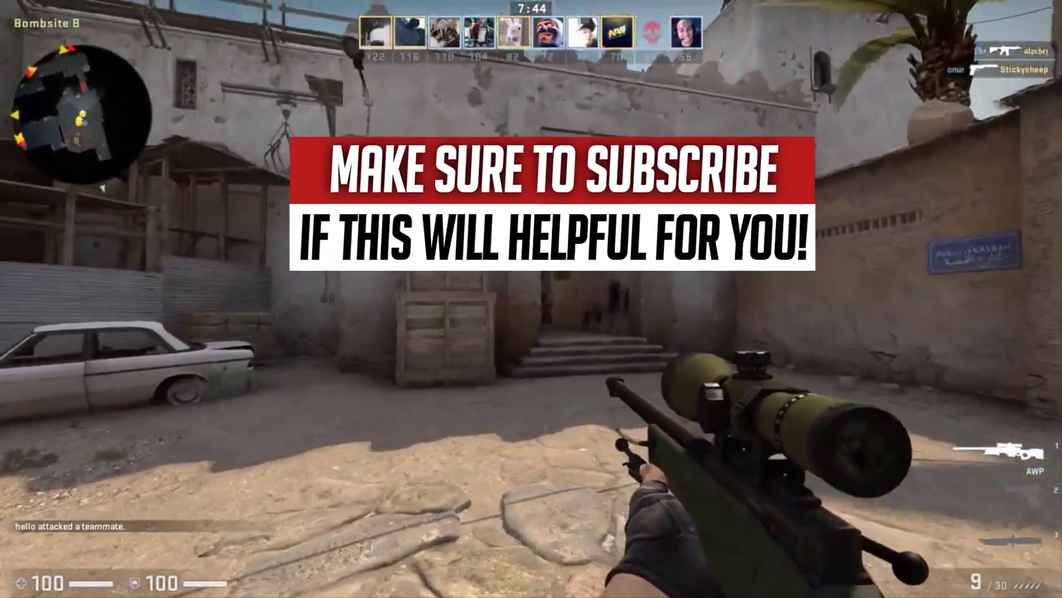
pyautogui.rightClick(532, 298)
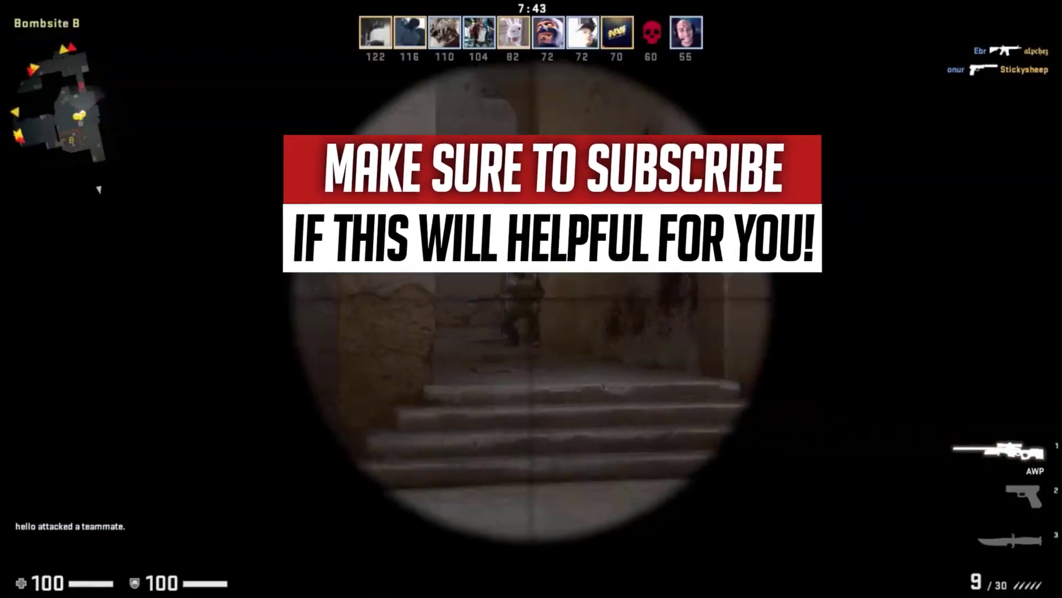
pyautogui.click(531, 299)
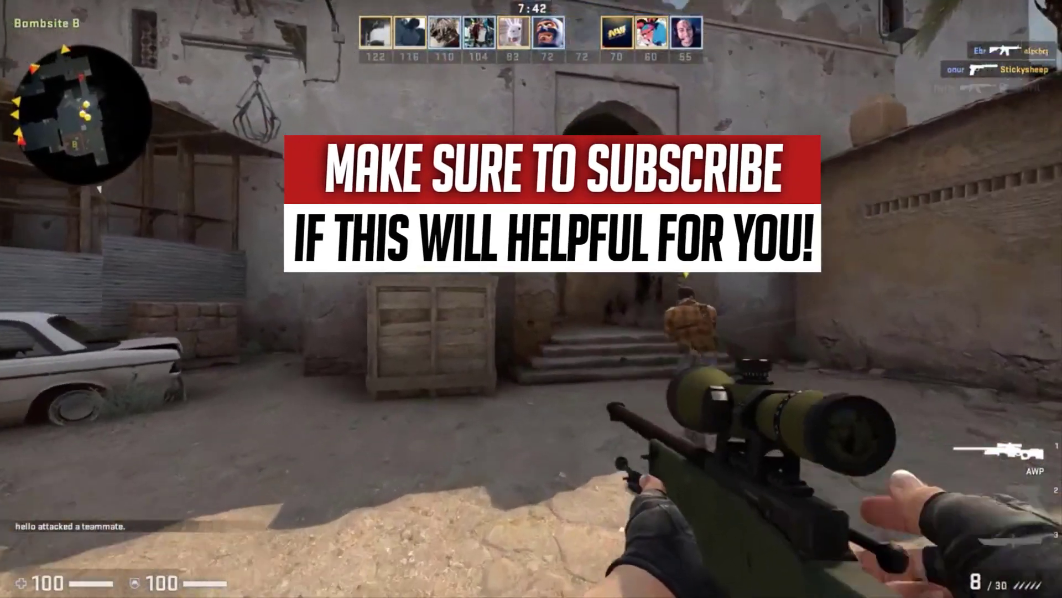
pyautogui.rightClick(531, 299)
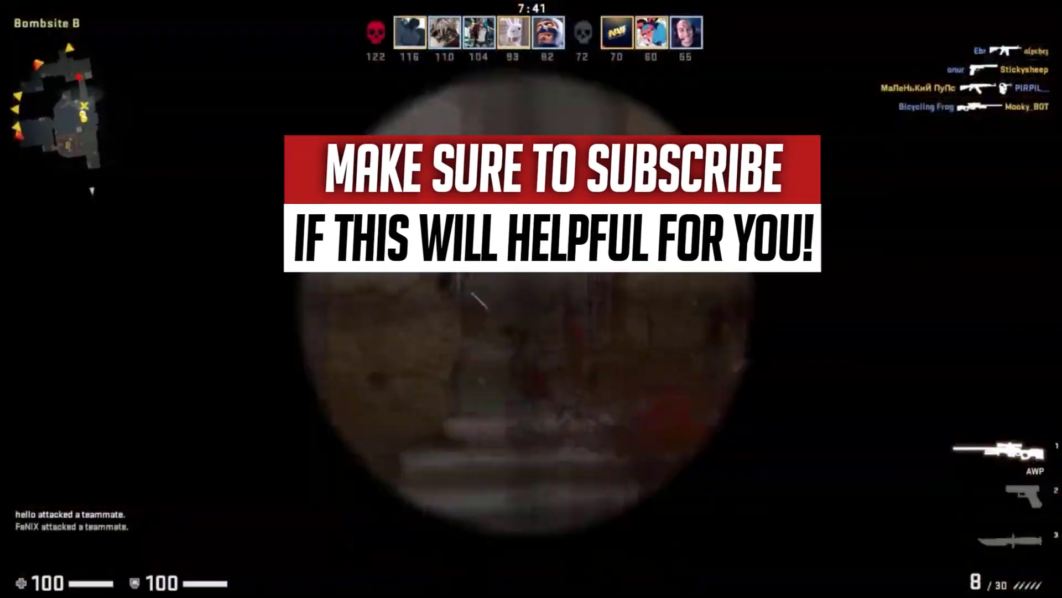
pyautogui.click(531, 299)
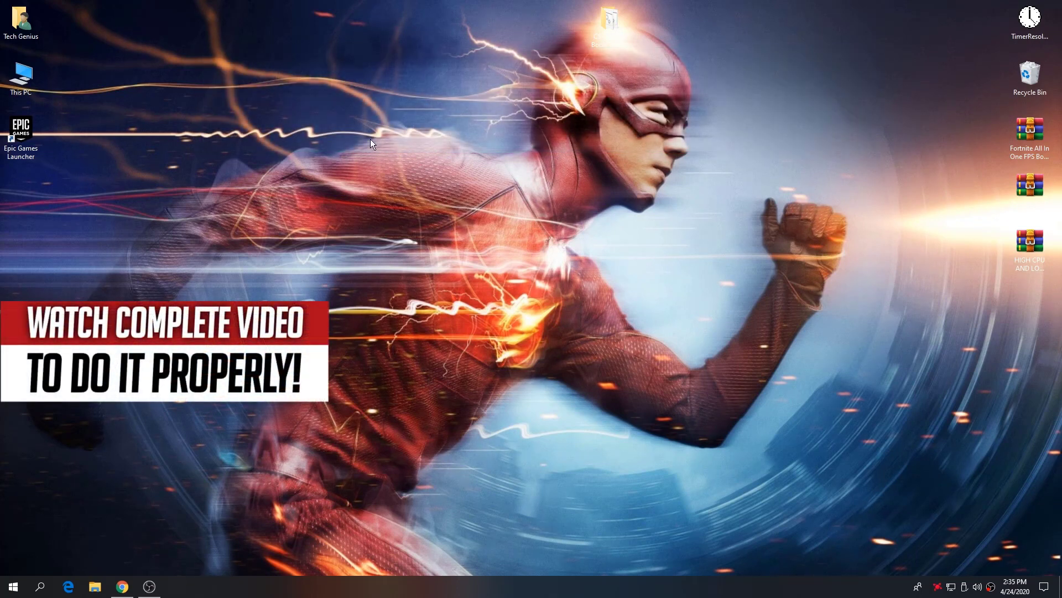
# Go from the desktop's Display settings to the per-app Graphics settings page.
pyautogui.rightClick(328, 206)
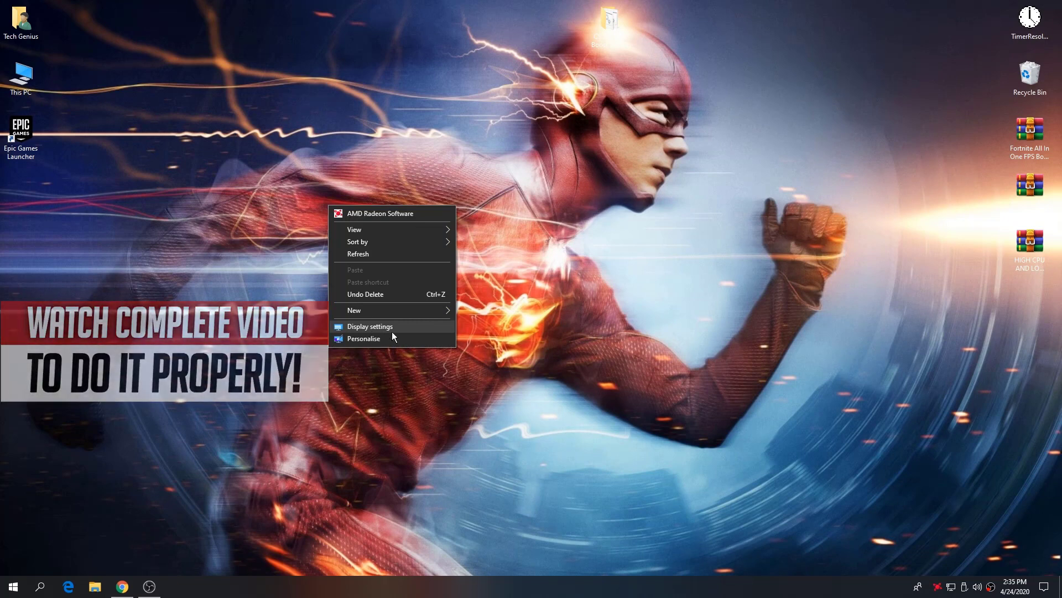
pyautogui.click(294, 335)
pyautogui.rightClick(340, 243)
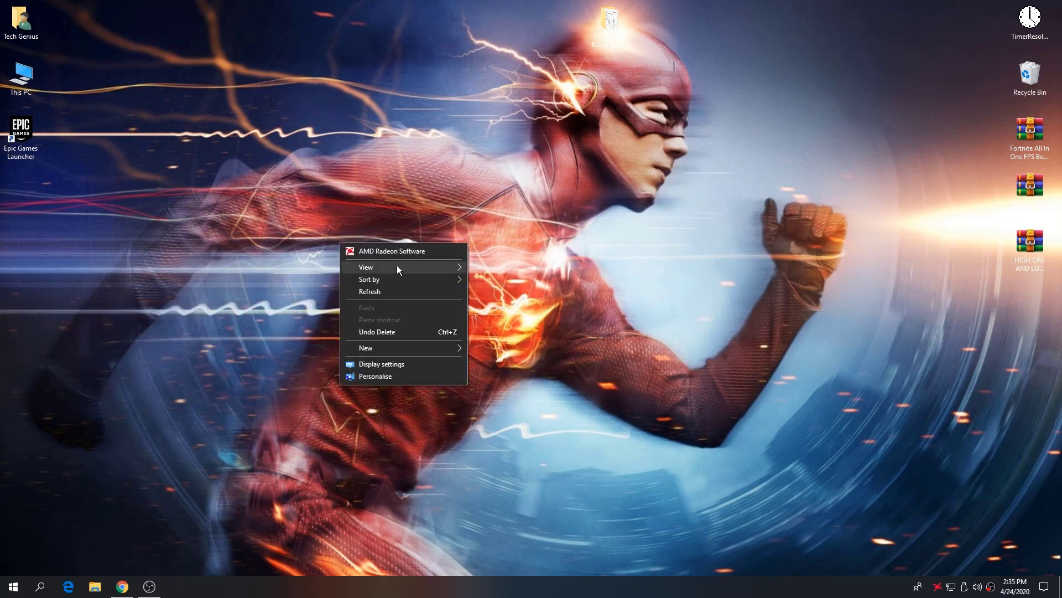
pyautogui.click(369, 364)
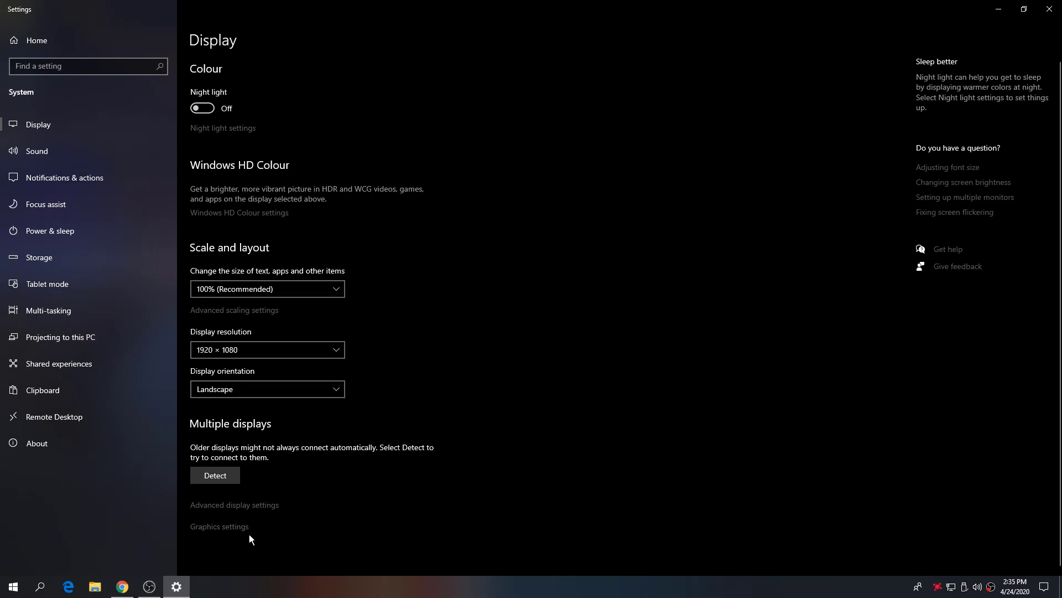
pyautogui.click(225, 531)
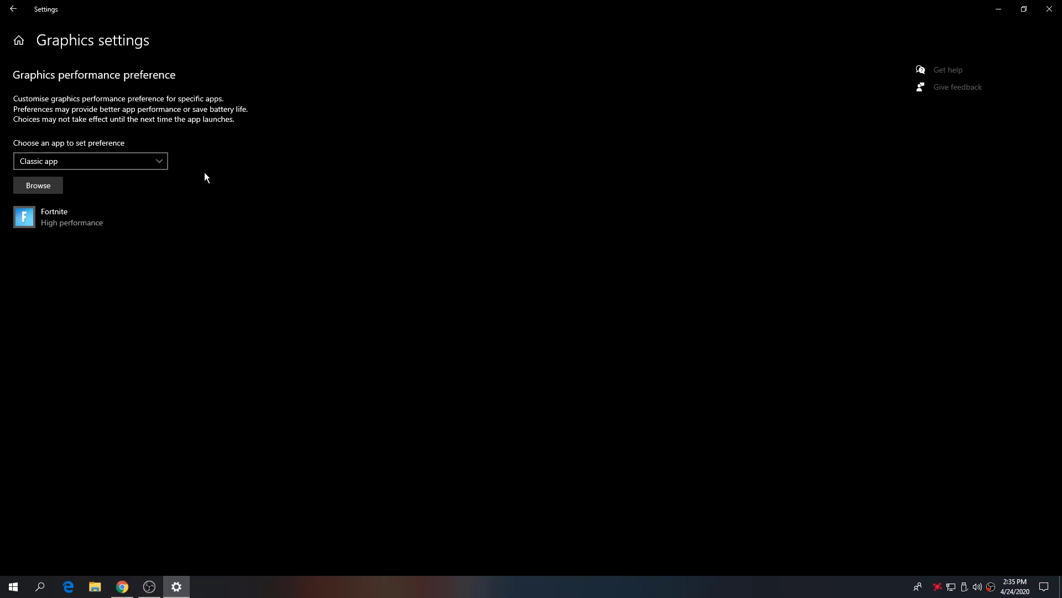
# Add csgo.exe from E:\SteamLibrary\steamapps\common\Counter-Strike Global Offensive as a Classic app.
pyautogui.click(51, 163)
pyautogui.click(31, 166)
pyautogui.click(90, 166)
pyautogui.click(83, 159)
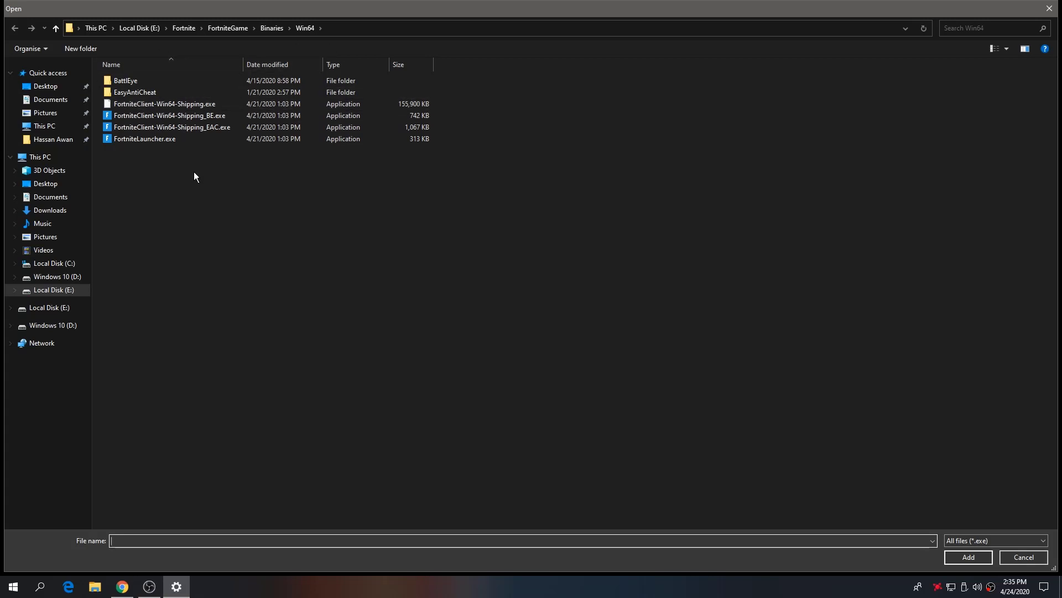
pyautogui.click(50, 290)
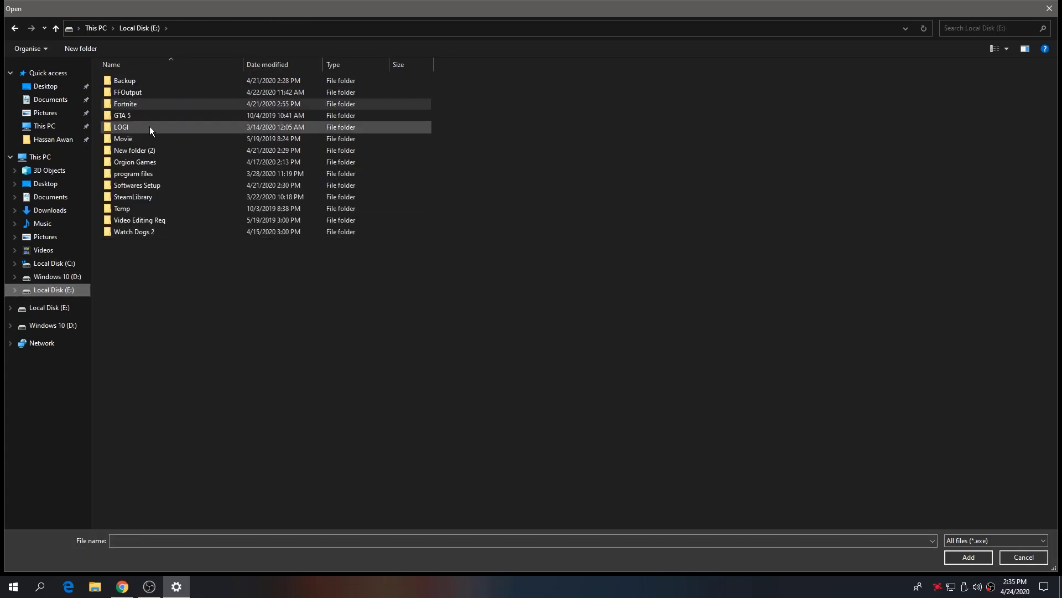
pyautogui.click(131, 200)
pyautogui.doubleClick(131, 198)
pyautogui.doubleClick(131, 80)
pyautogui.doubleClick(144, 83)
pyautogui.doubleClick(187, 79)
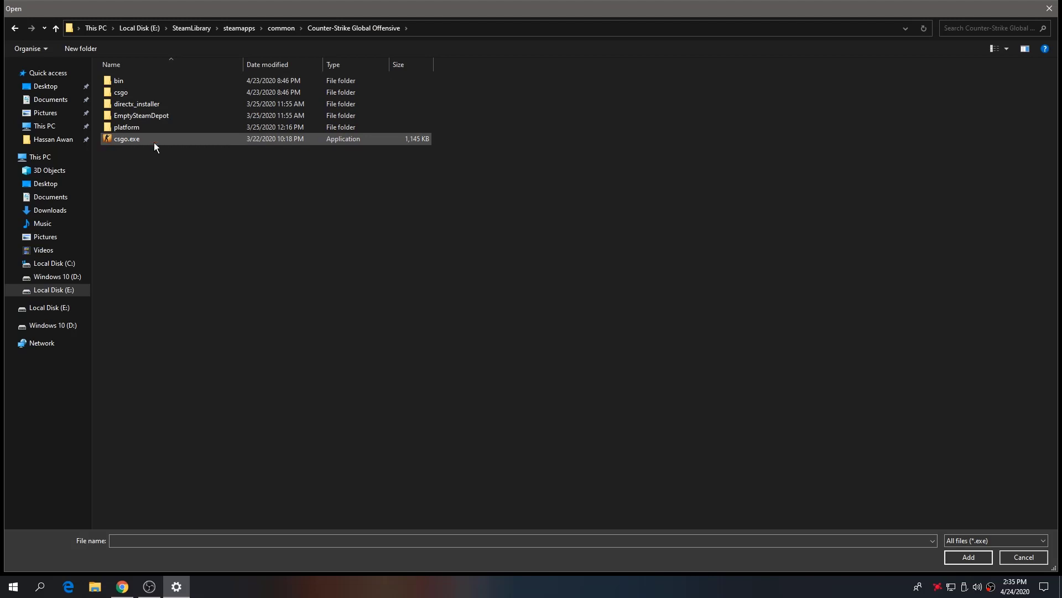
pyautogui.doubleClick(120, 141)
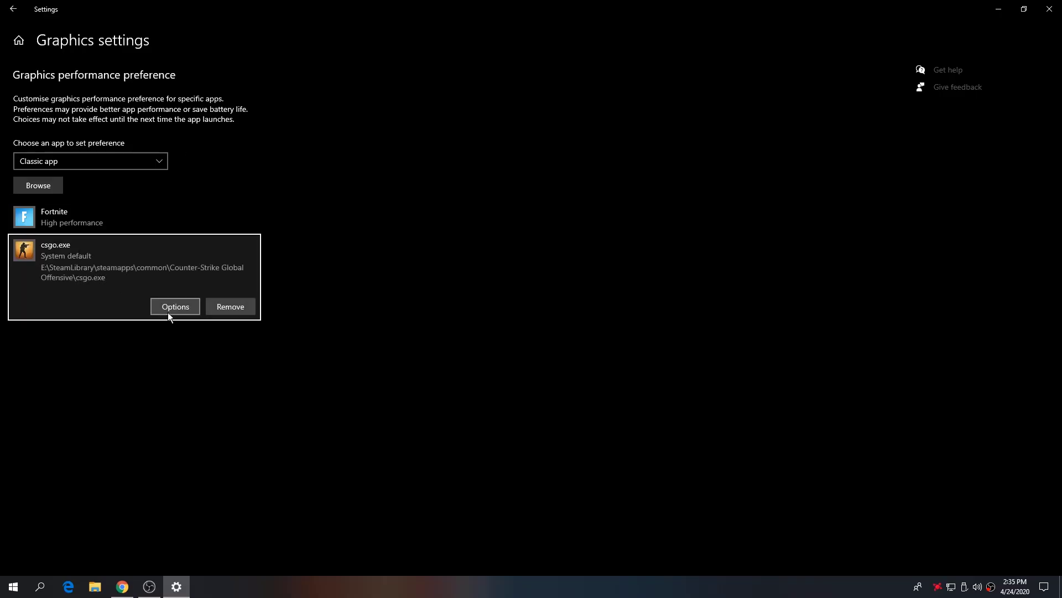
# Save High performance as csgo.exe's graphics preference and close Settings.
pyautogui.click(169, 310)
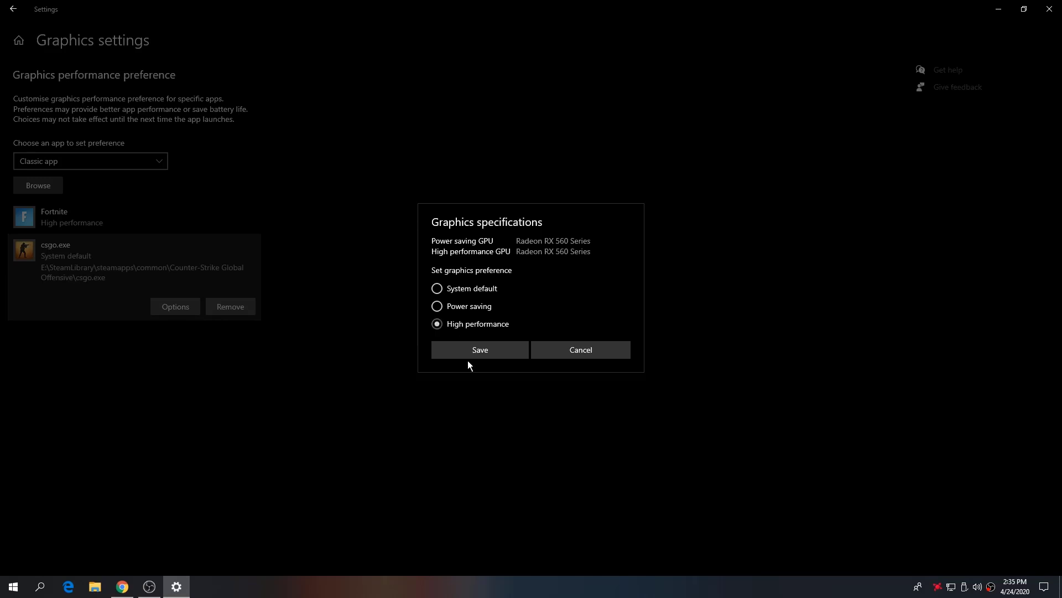
pyautogui.click(489, 347)
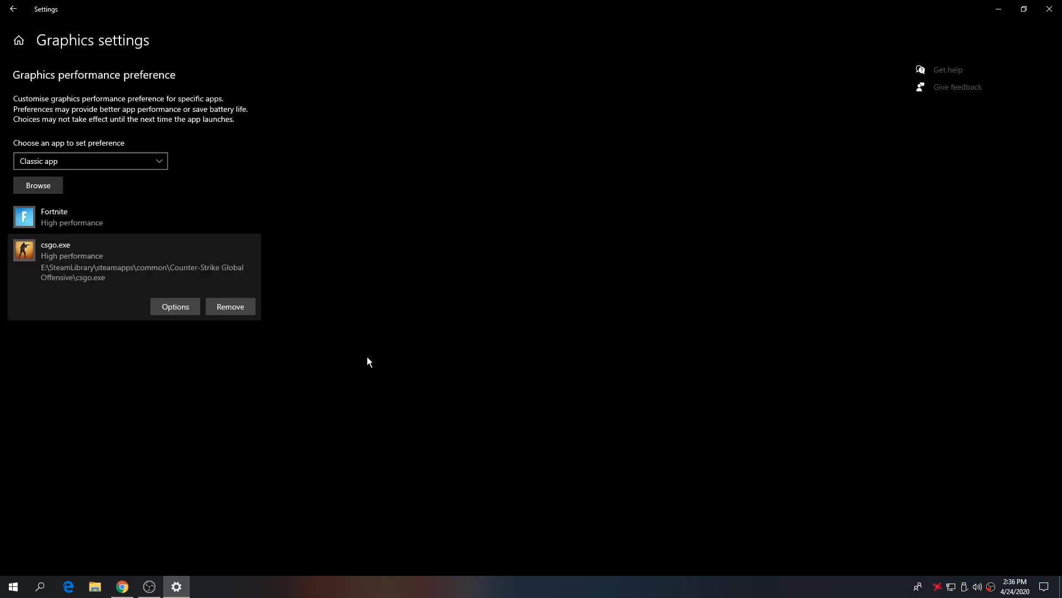
pyautogui.click(1050, 11)
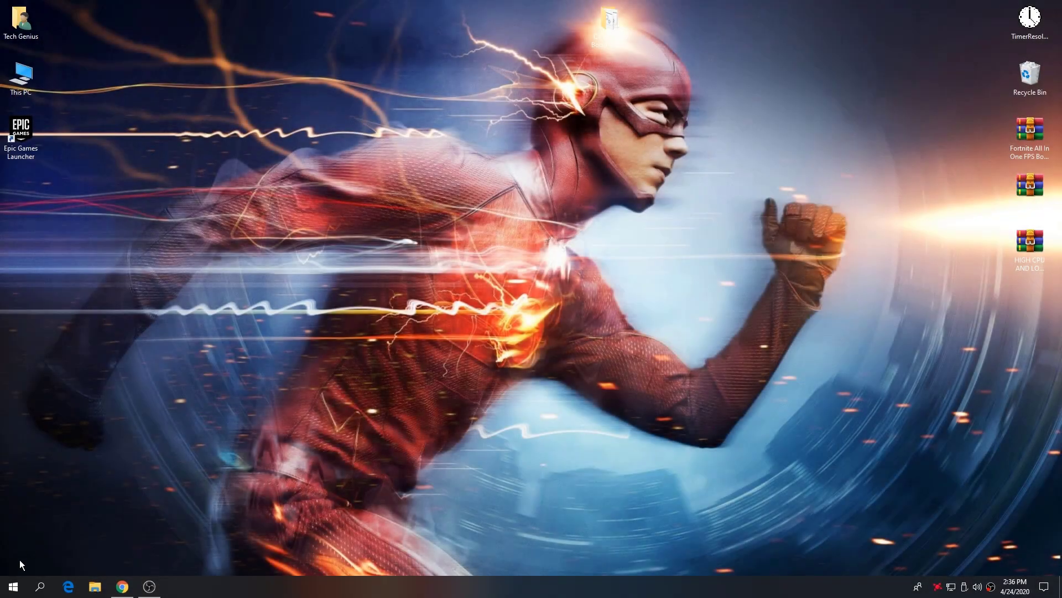
# Review the app list under System > Notifications & actions, then return to the Settings home page.
pyautogui.click(13, 585)
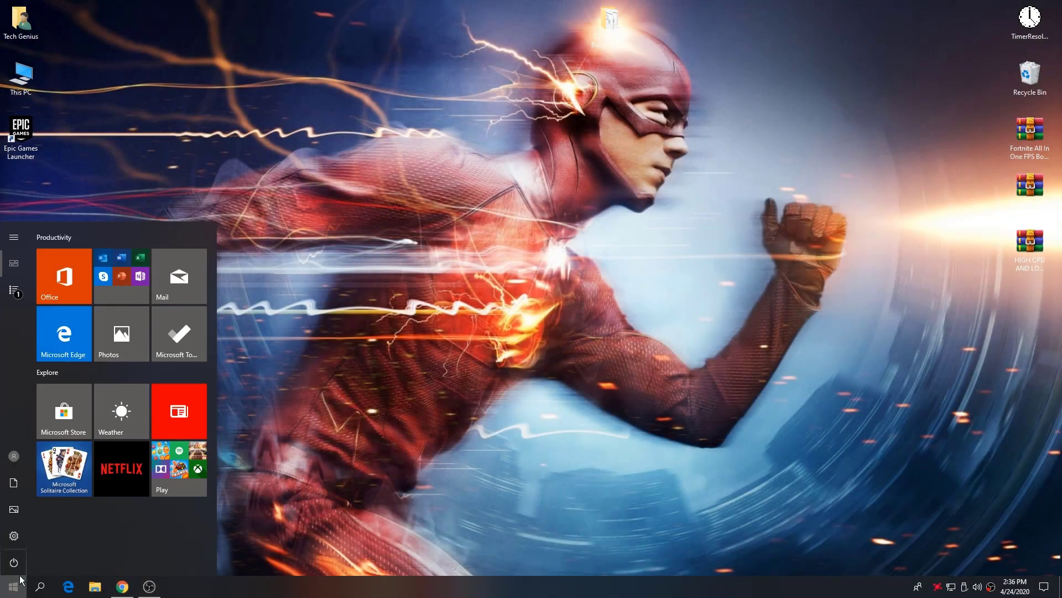
pyautogui.click(16, 542)
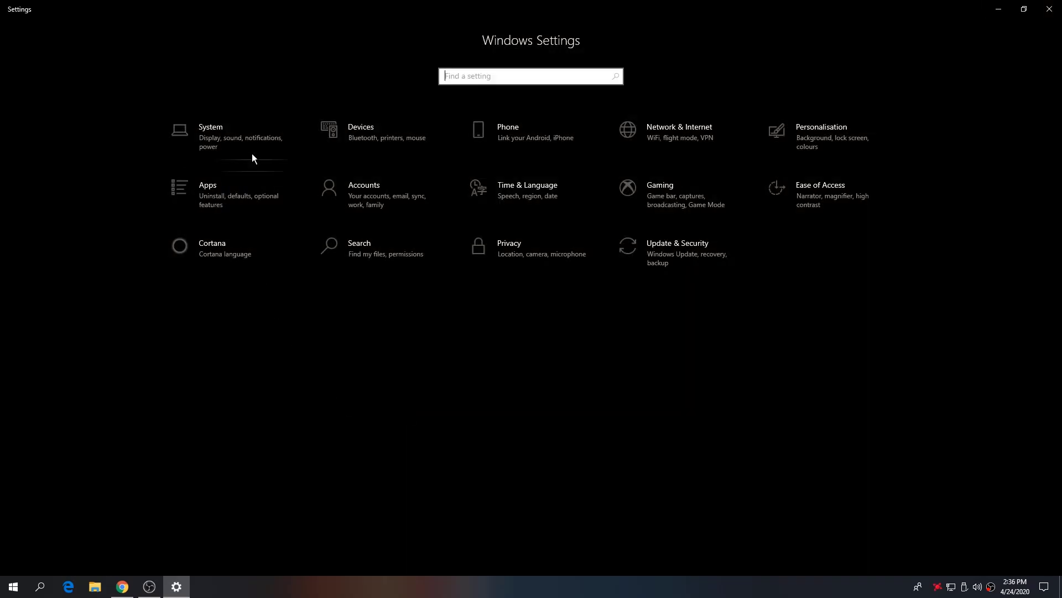
pyautogui.click(244, 136)
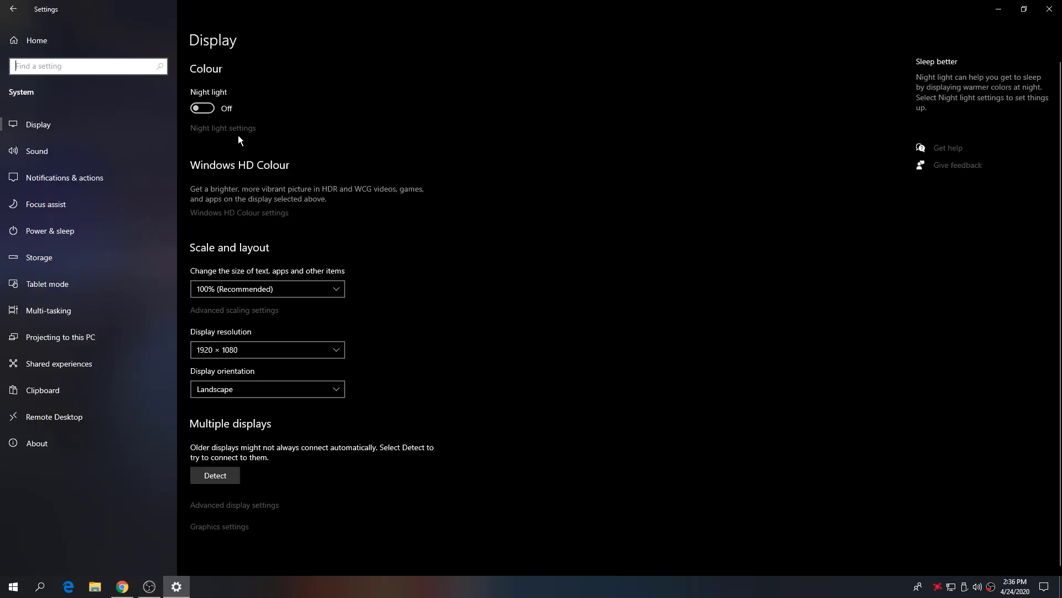
pyautogui.click(87, 180)
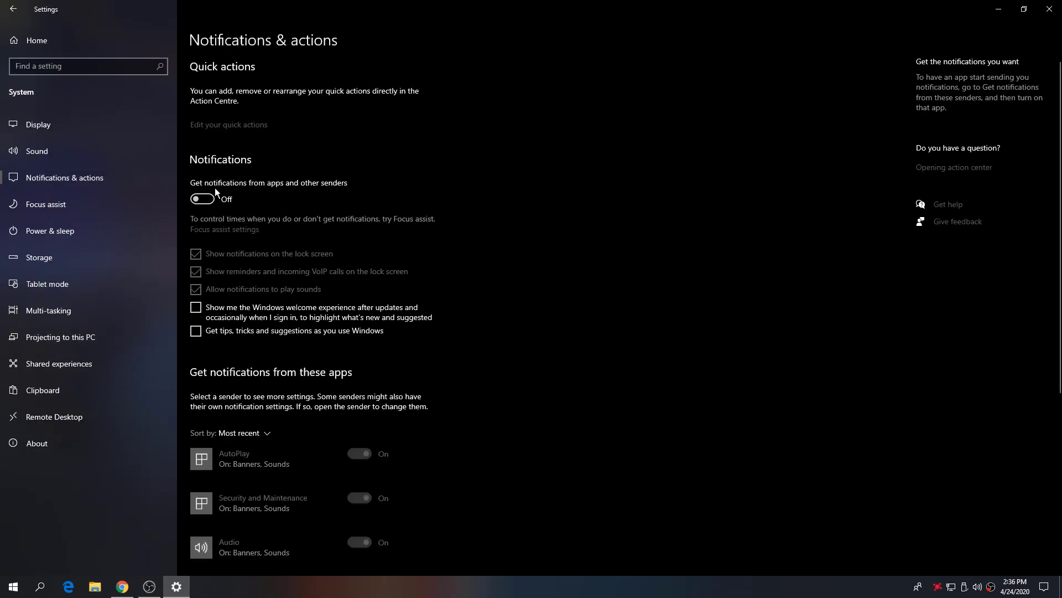
pyautogui.scroll(-5, 343, 443)
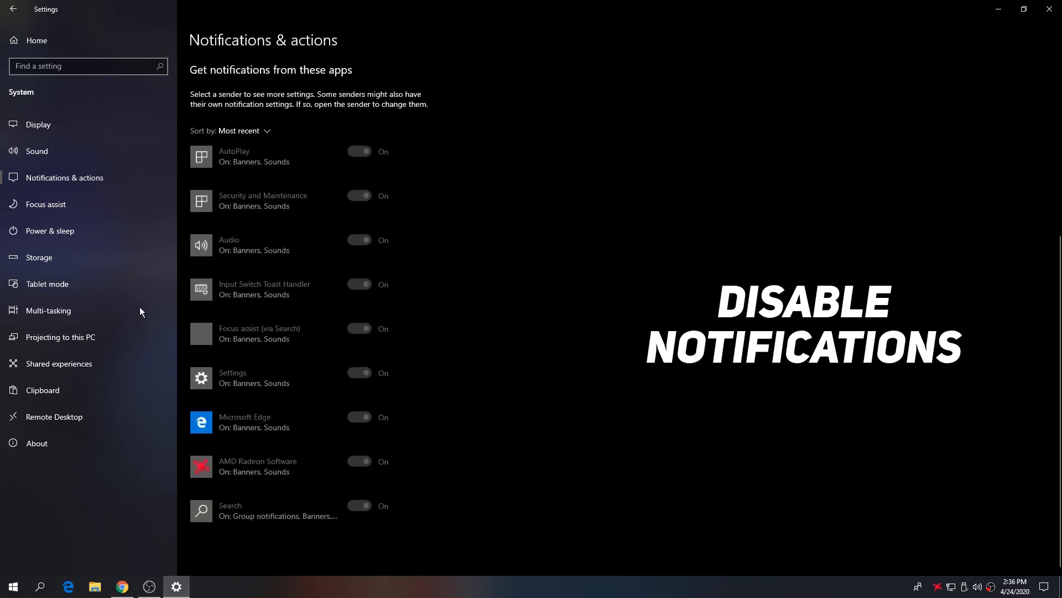
pyautogui.click(28, 37)
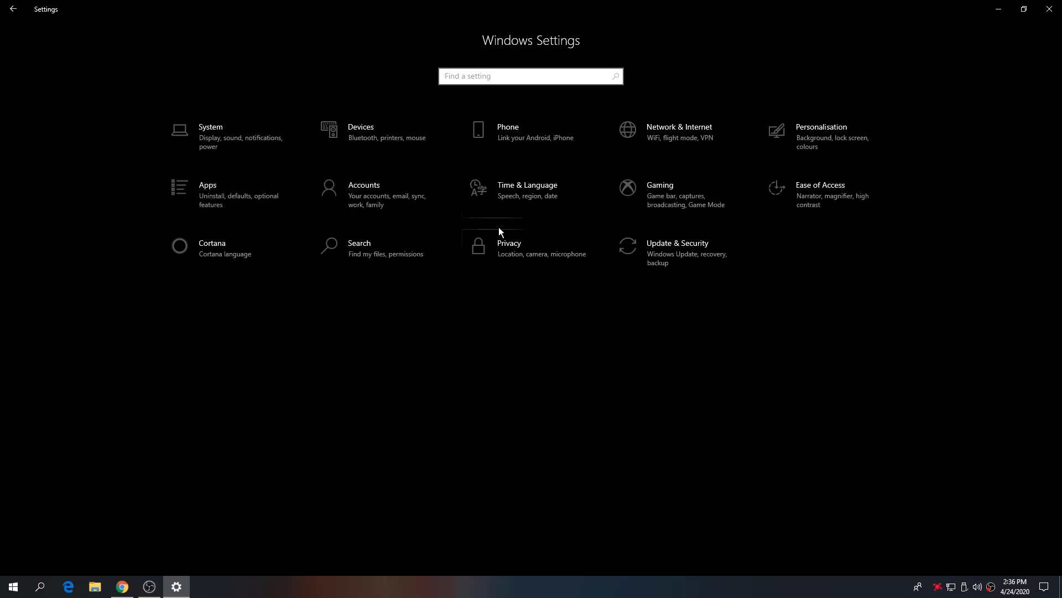
# Turn 'Let apps run in the background' Off under Privacy > Background apps.
pyautogui.click(552, 258)
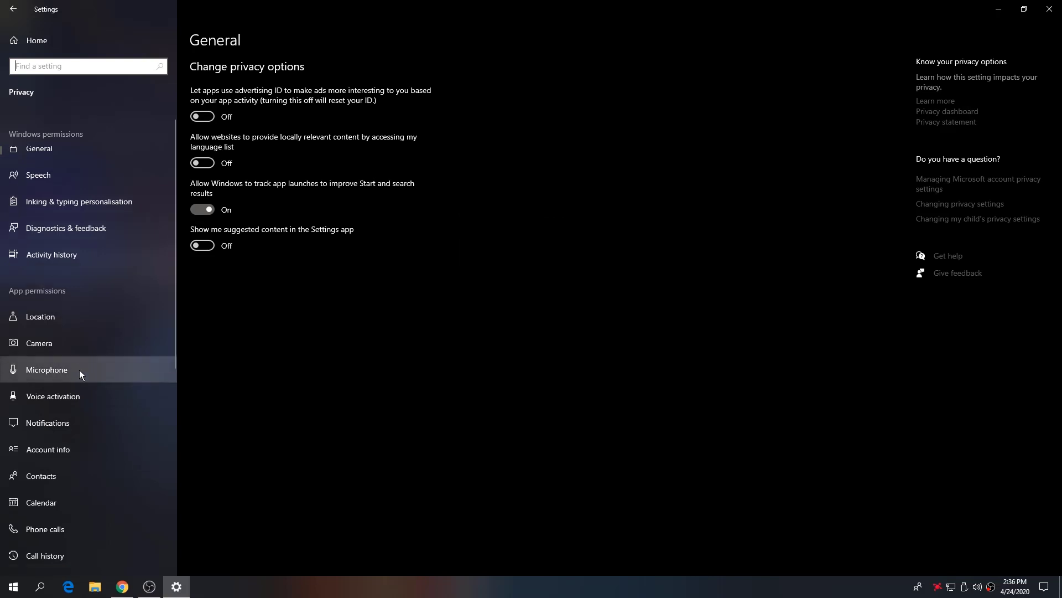
pyautogui.scroll(-3, 79, 369)
pyautogui.click(71, 523)
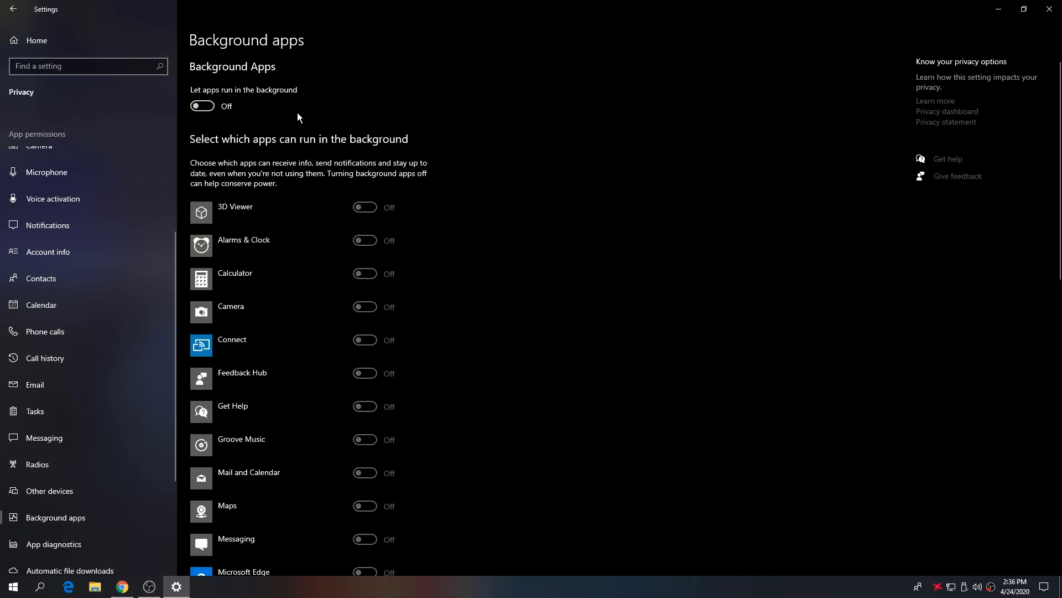
pyautogui.click(199, 108)
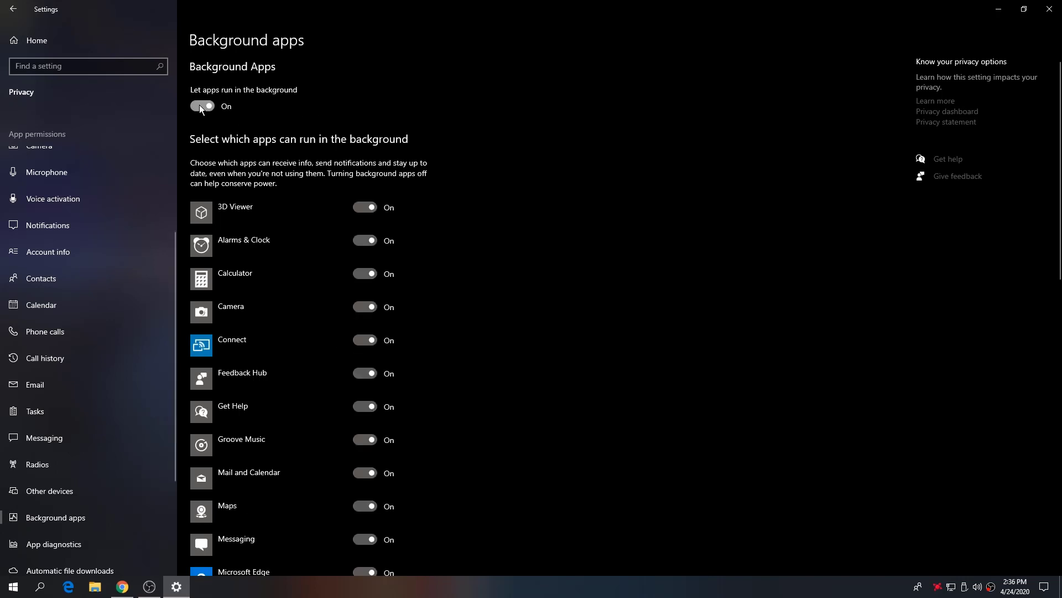
pyautogui.click(200, 106)
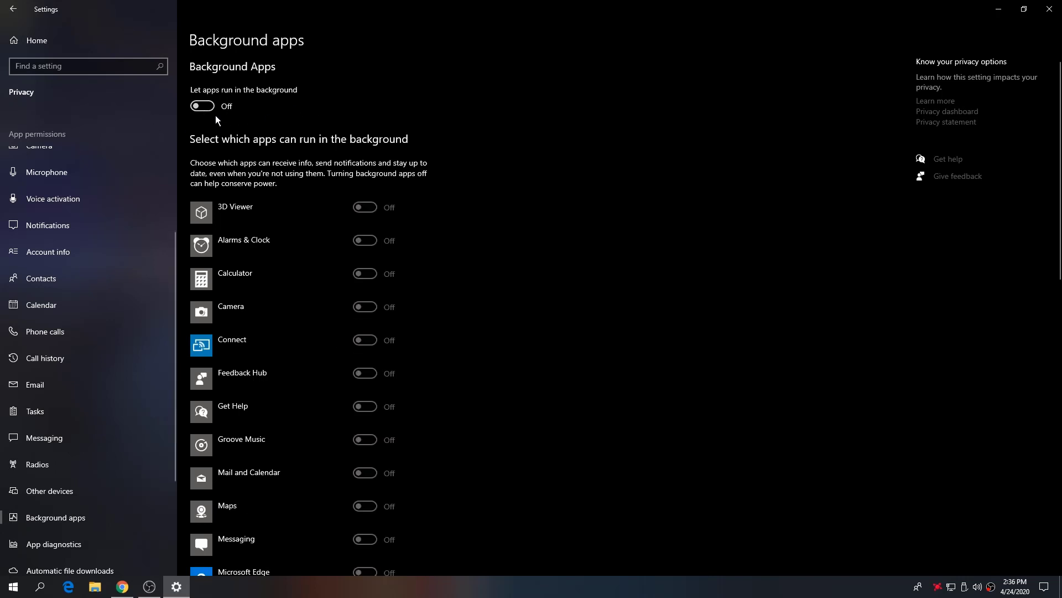
# Close Settings and refresh the desktop.
pyautogui.click(1049, 9)
pyautogui.rightClick(373, 188)
pyautogui.click(406, 240)
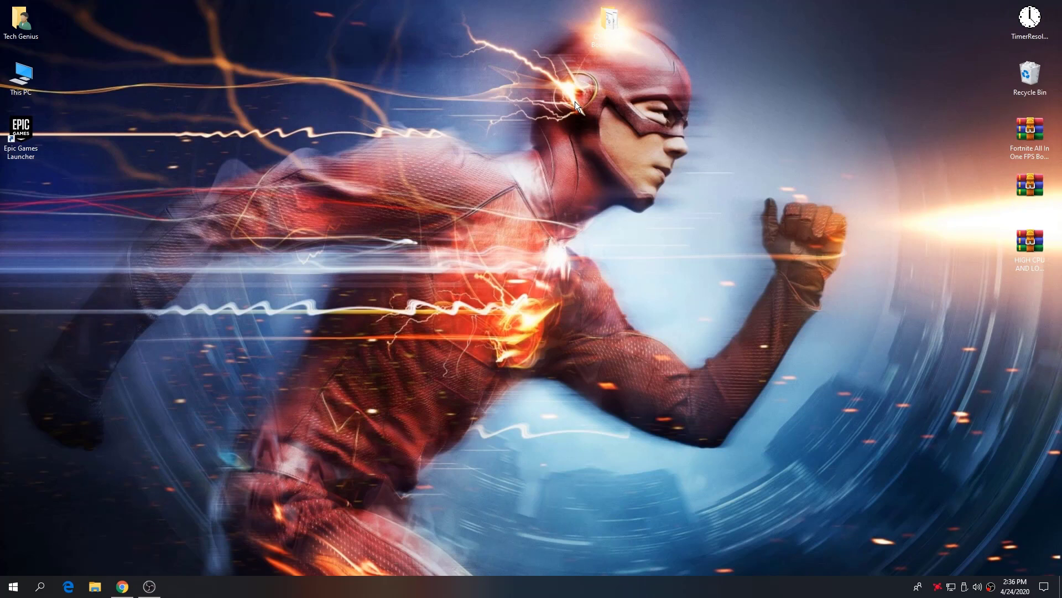
# Open the CS-GO FPS Boost Setting For Low End PC folder maximized, then open Command-Power Plan.txt.
pyautogui.moveTo(619, 15); pyautogui.dragTo(279, 97)
pyautogui.moveTo(217, 53); pyautogui.dragTo(311, 130)
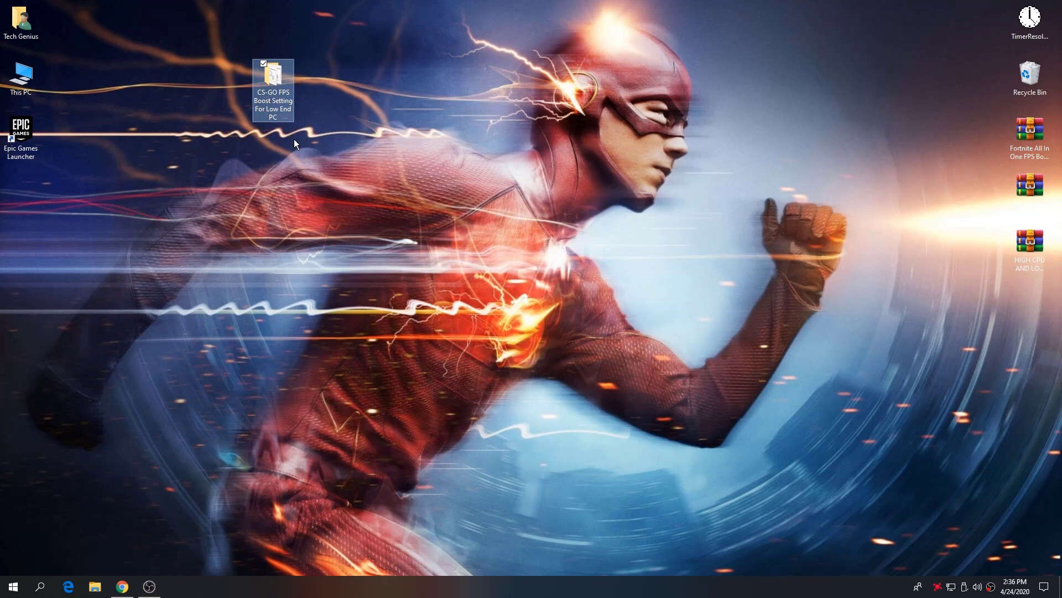
pyautogui.moveTo(256, 103); pyautogui.dragTo(341, 128)
pyautogui.doubleClick(314, 142)
pyautogui.doubleClick(349, 127)
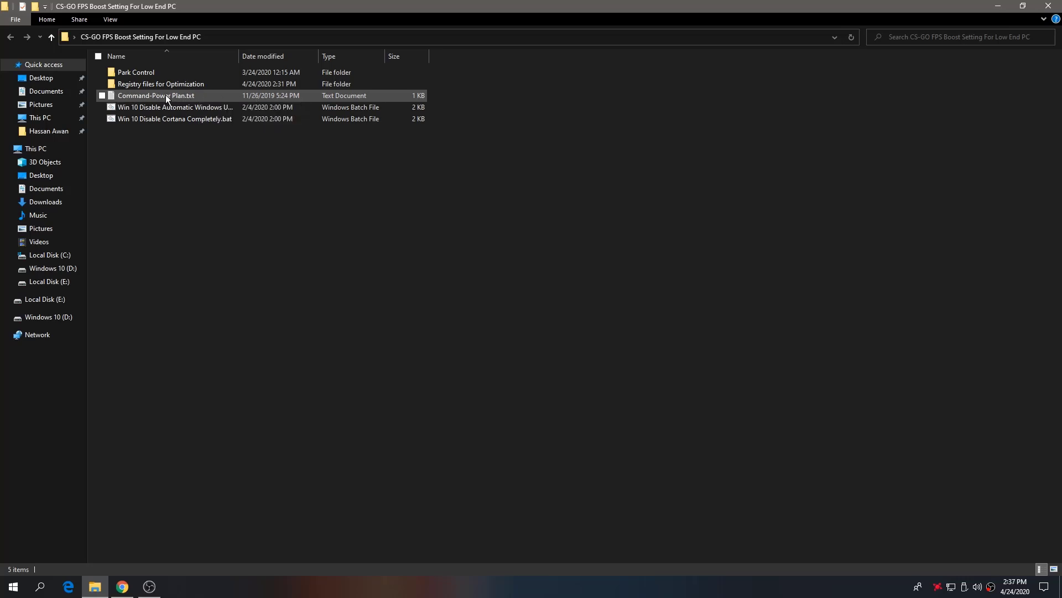
pyautogui.doubleClick(200, 97)
# Copy the powercfg -duplicatescheme line, close Notepad, and bring up Windows search.
pyautogui.moveTo(353, 156); pyautogui.dragTo(74, 157)
pyautogui.hotkey('ctrl', 'c')
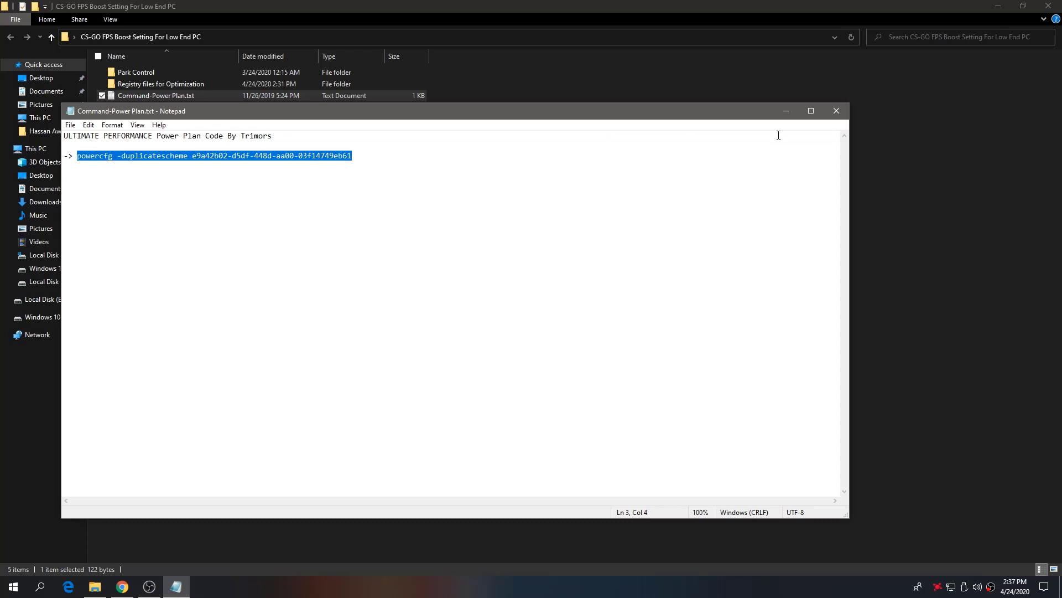
pyautogui.click(836, 111)
pyautogui.click(39, 588)
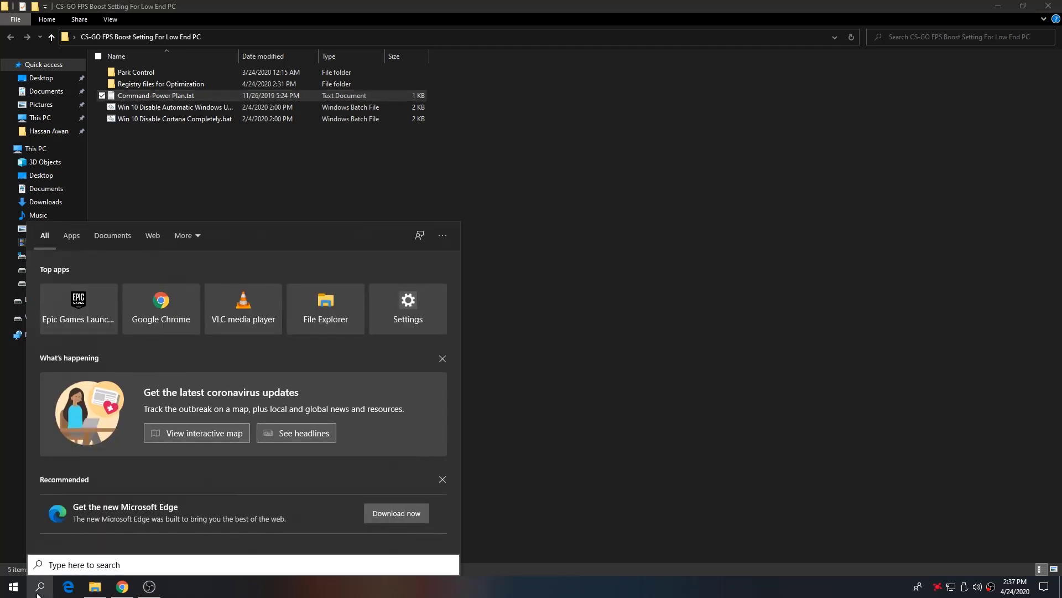
# Run the pasted powercfg duplicatescheme command in Command Prompt, then close it and minimize the folder.
pyautogui.write('cmd')
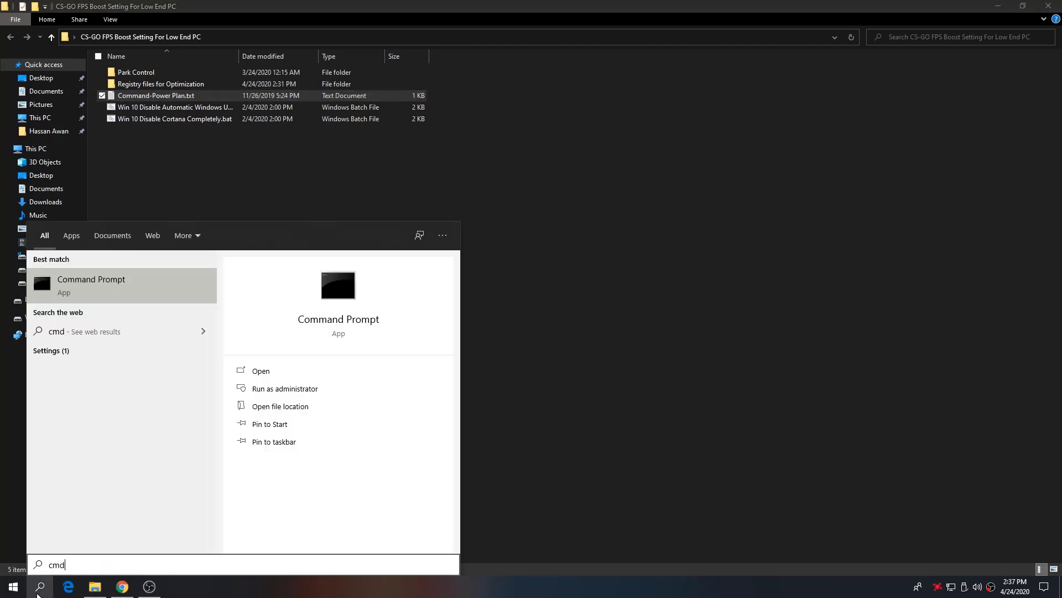
pyautogui.press('Return')
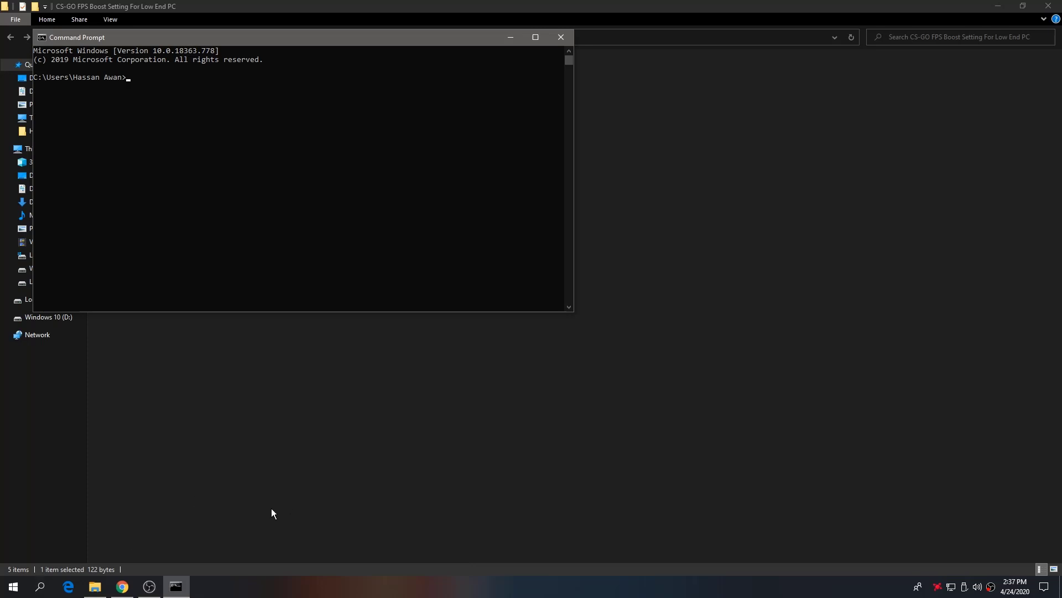
pyautogui.hotkey('ctrl', 'v')
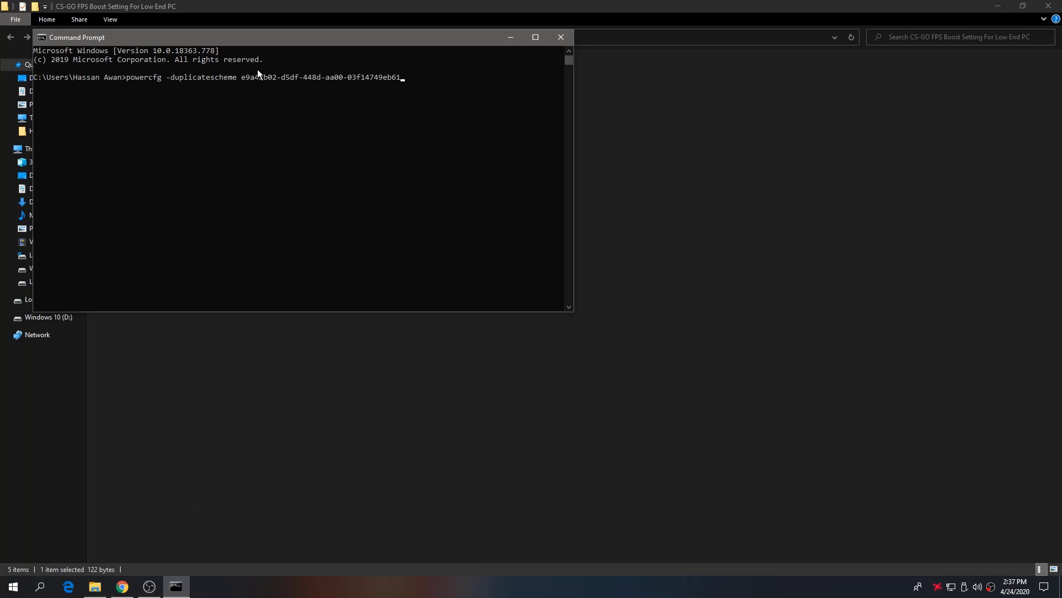
pyautogui.press('Return')
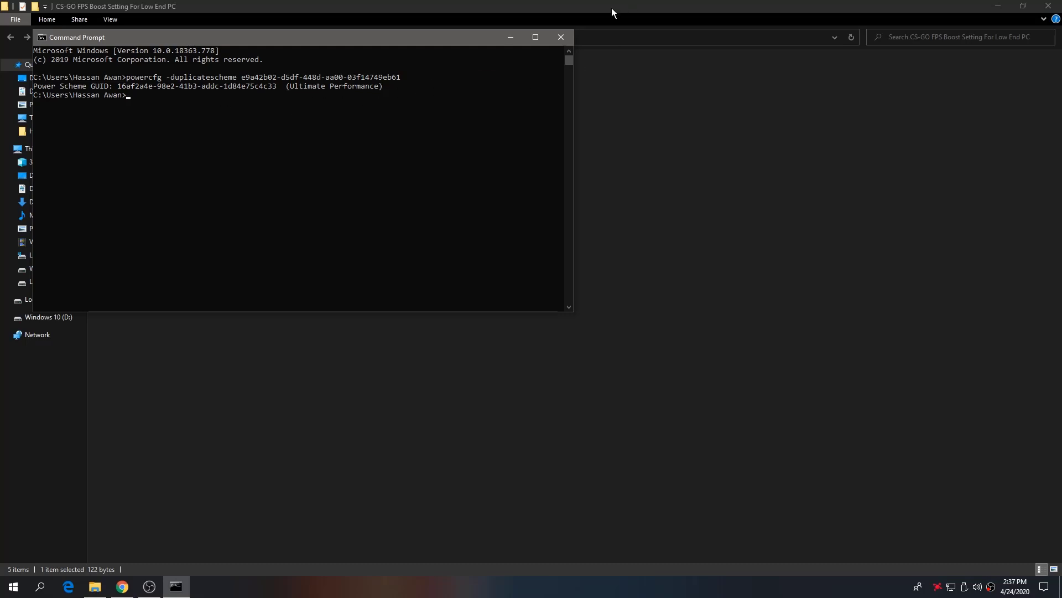
pyautogui.click(559, 38)
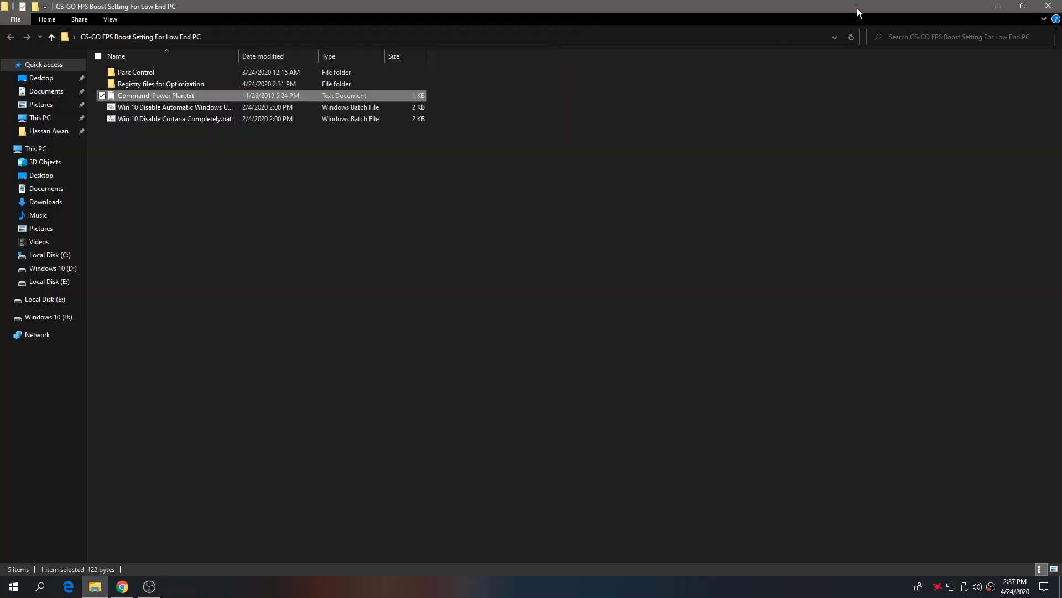
pyautogui.click(999, 6)
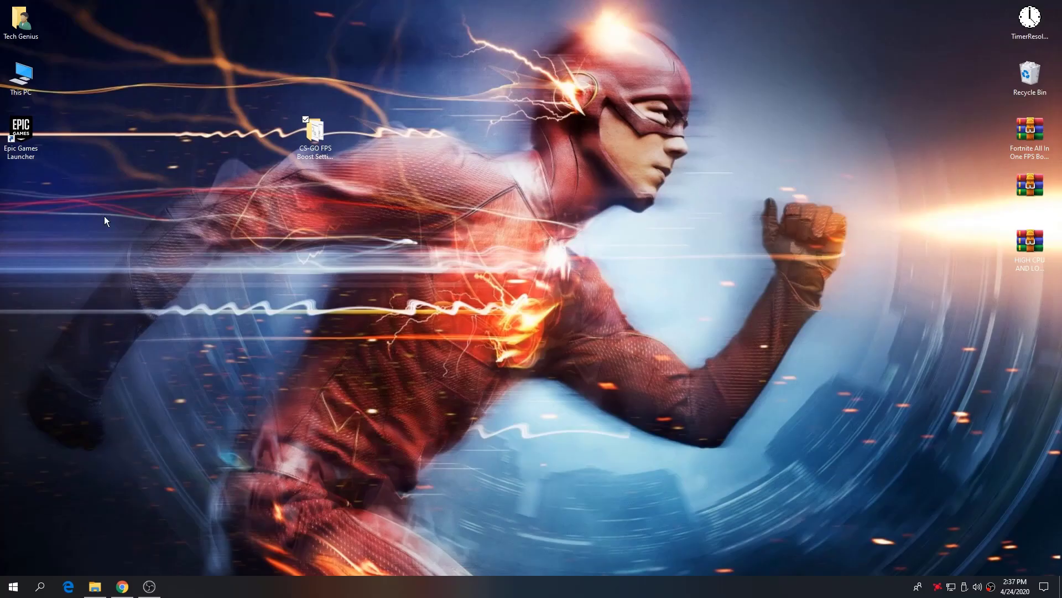
# Select the last Ultimate Performance plan in Control Panel's Power Options and close the window.
pyautogui.click(14, 591)
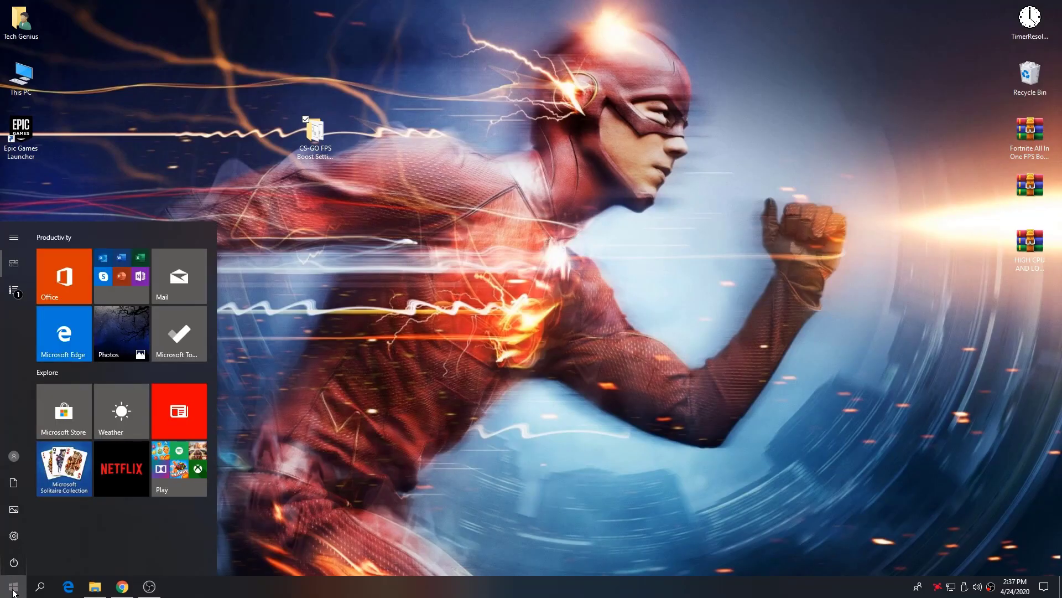
pyautogui.write('control')
pyautogui.press('Return')
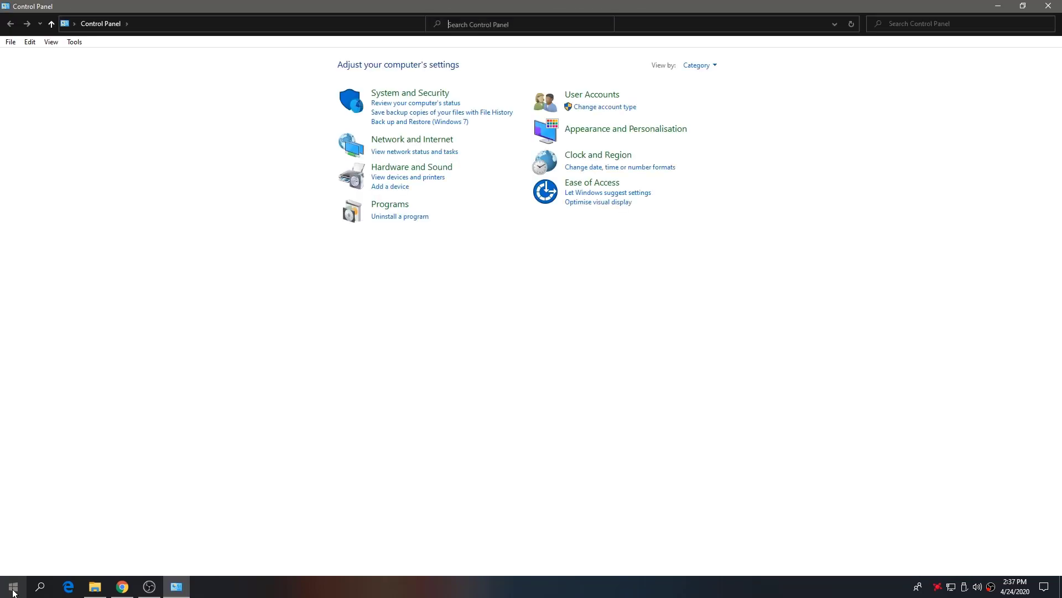
pyautogui.click(407, 94)
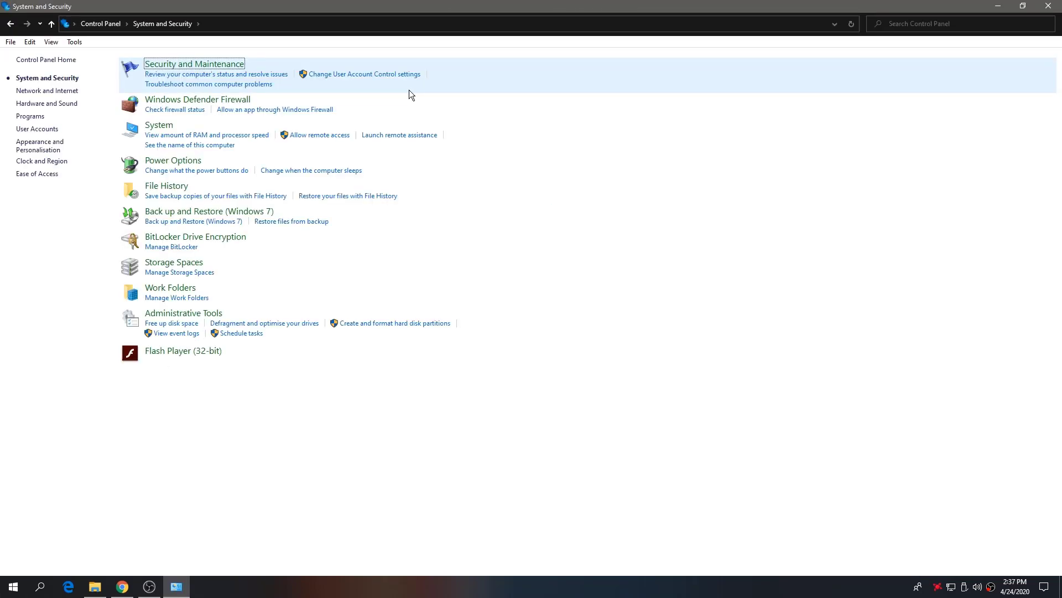
pyautogui.click(164, 159)
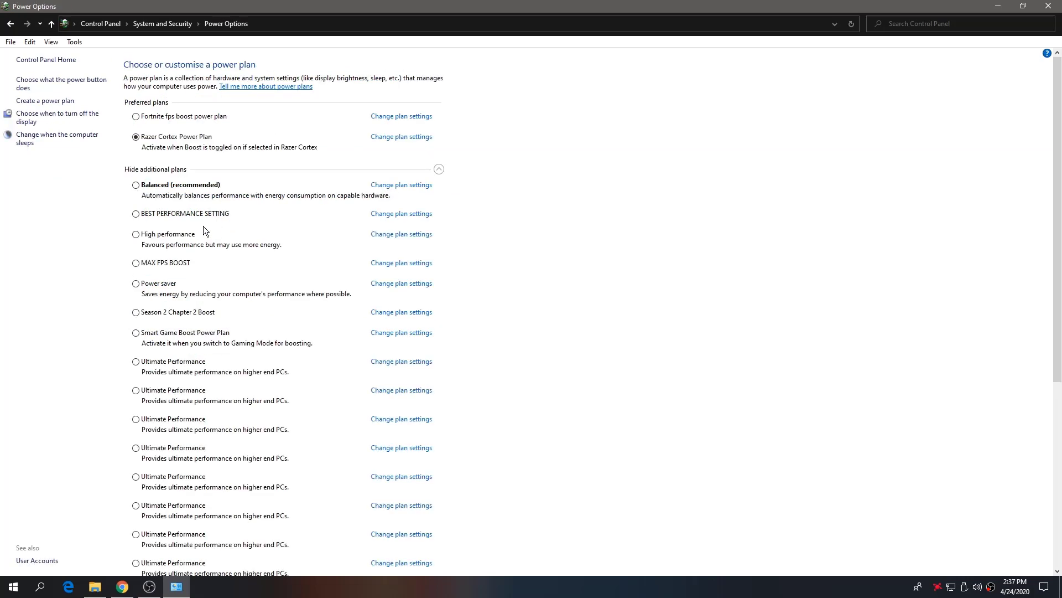
pyautogui.scroll(-2, 277, 259)
pyautogui.scroll(-4, 276, 259)
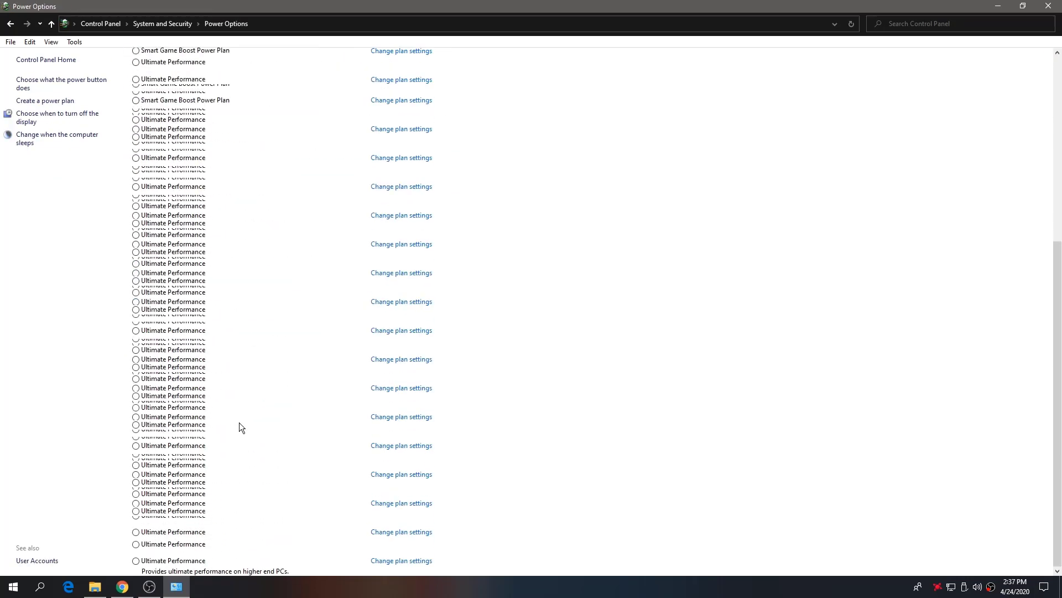
pyautogui.click(135, 551)
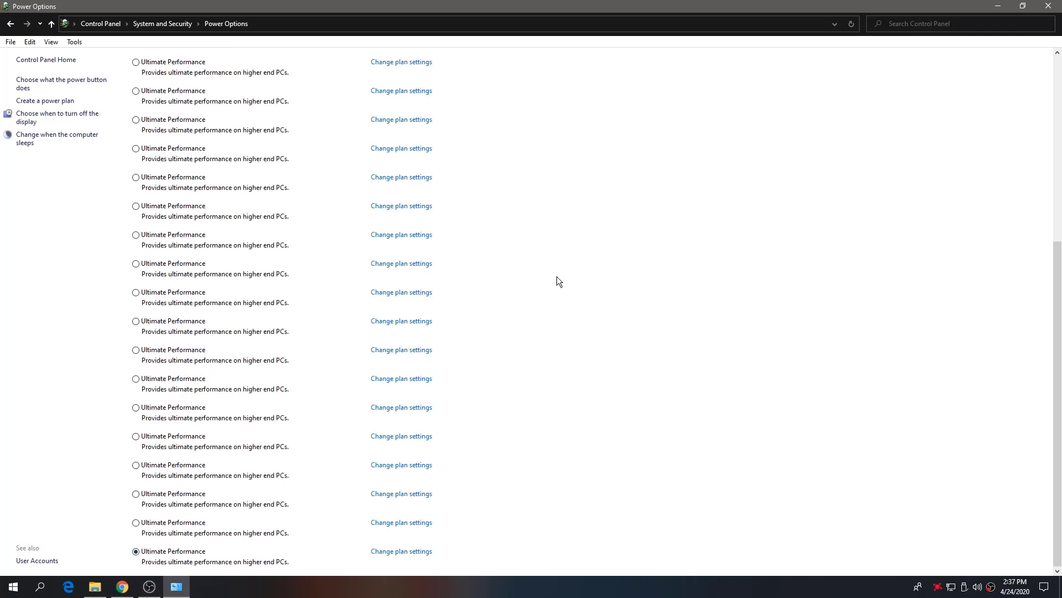
pyautogui.click(1048, 6)
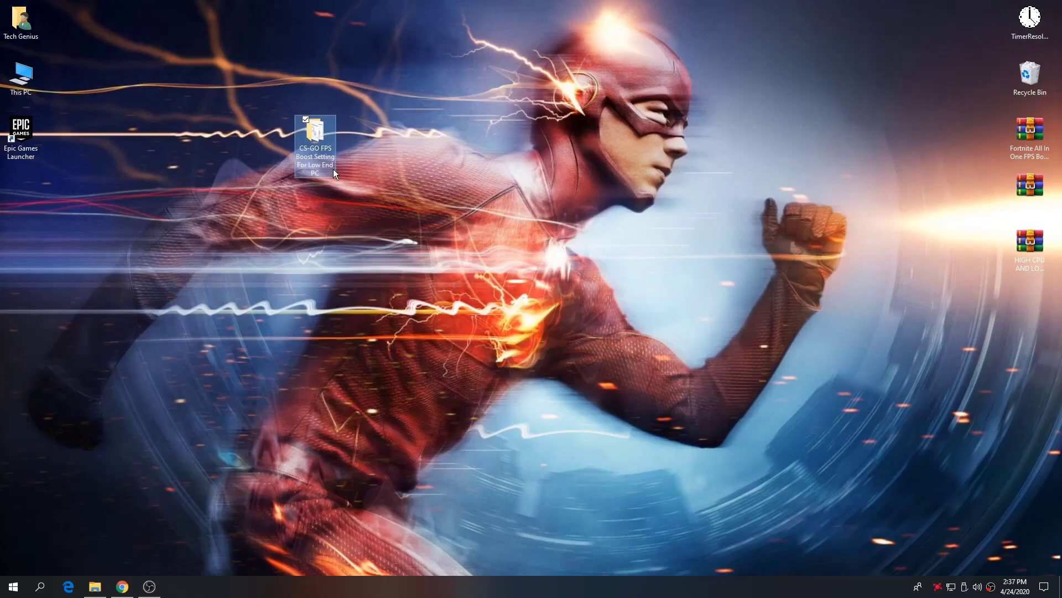
# Install ParkControl from parkcontrolsetup 64bit.exe with English, accepting the licence and default location.
pyautogui.doubleClick(315, 142)
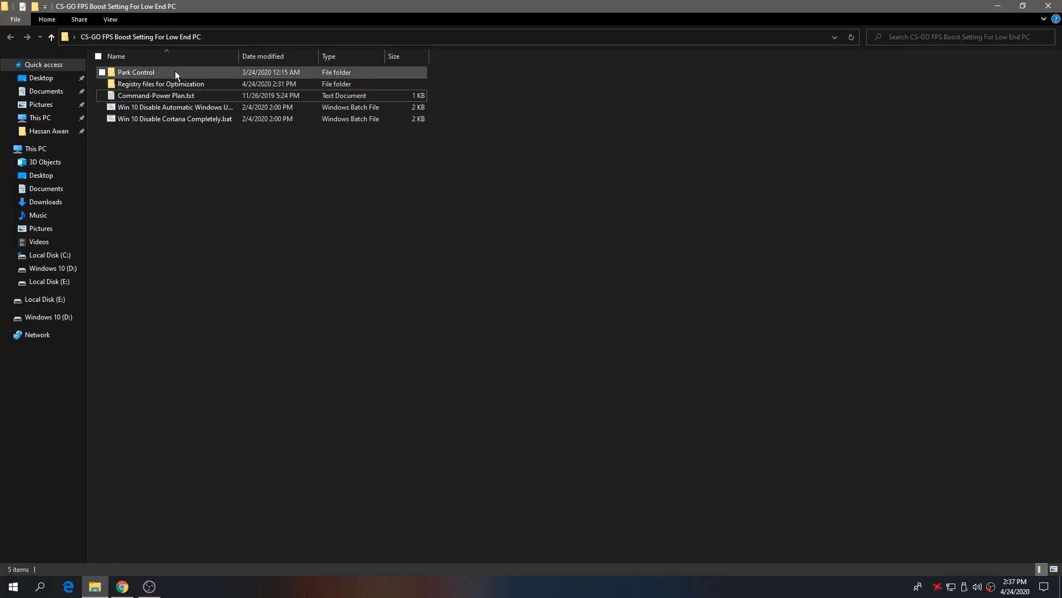
pyautogui.doubleClick(148, 74)
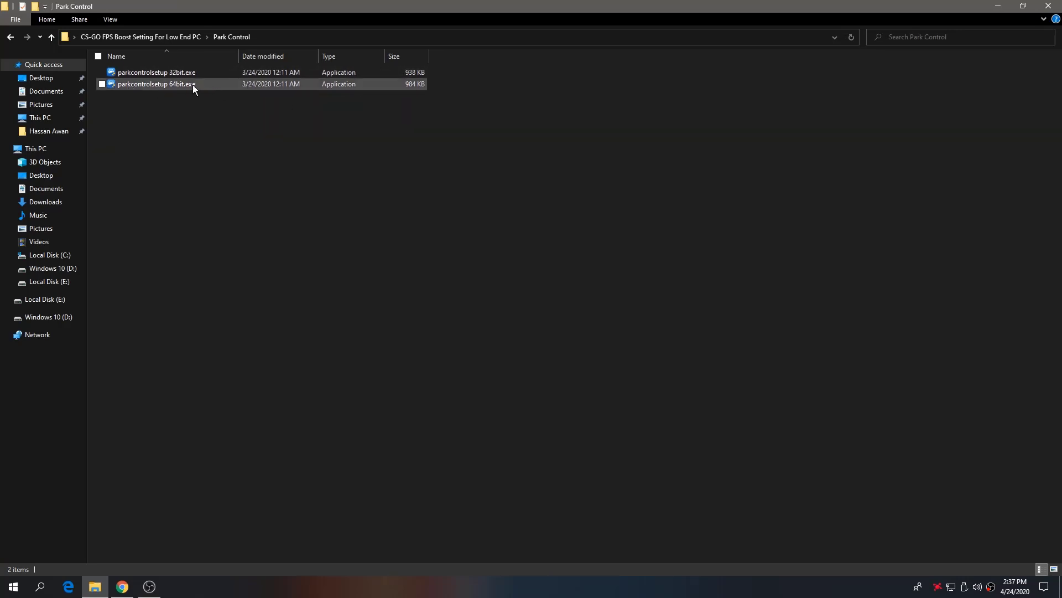
pyautogui.doubleClick(143, 84)
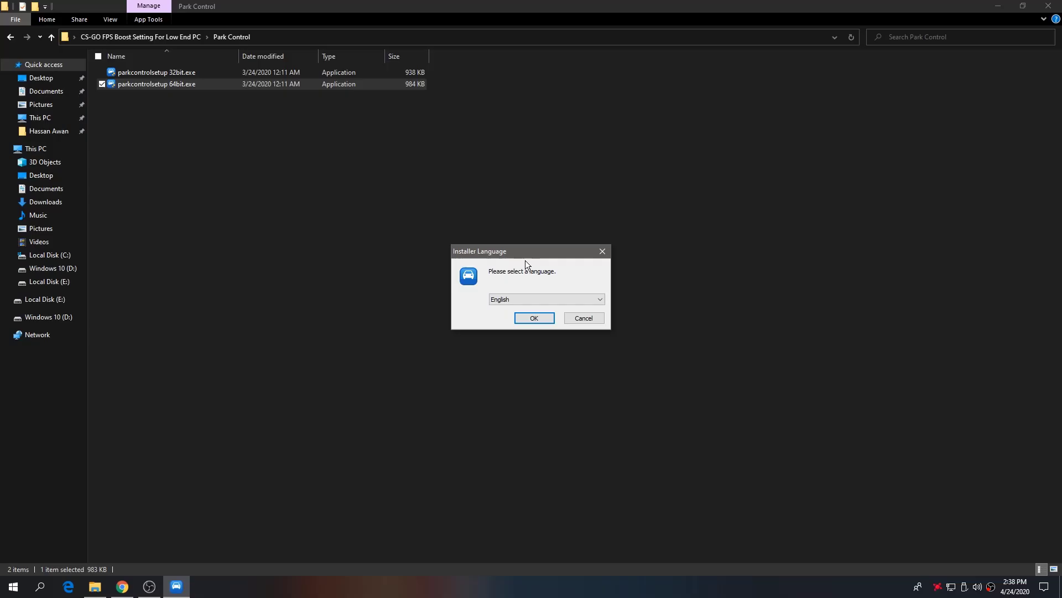
pyautogui.click(534, 318)
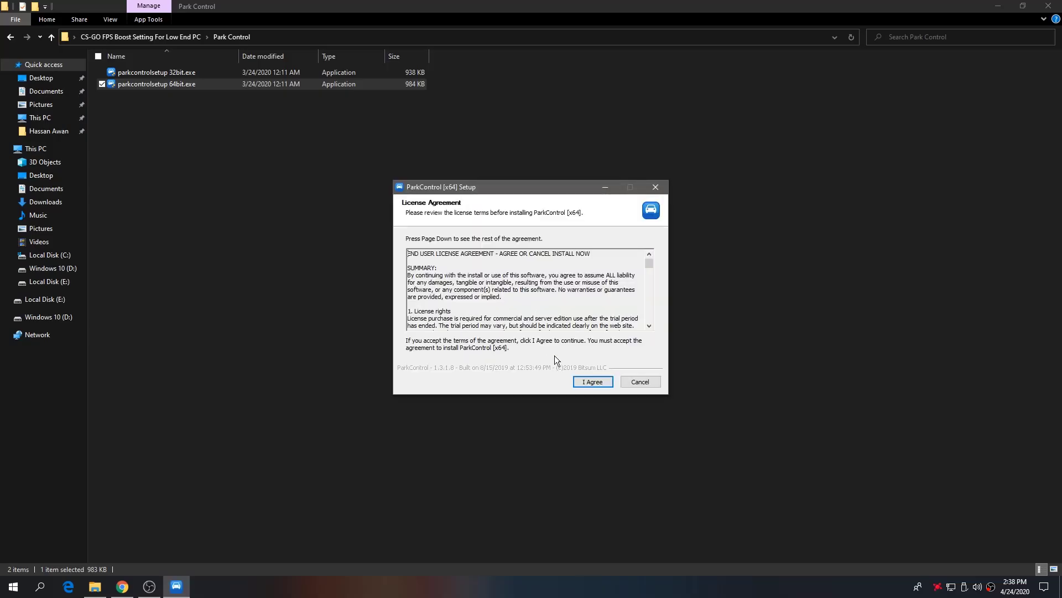
pyautogui.click(591, 382)
pyautogui.click(594, 385)
pyautogui.click(591, 381)
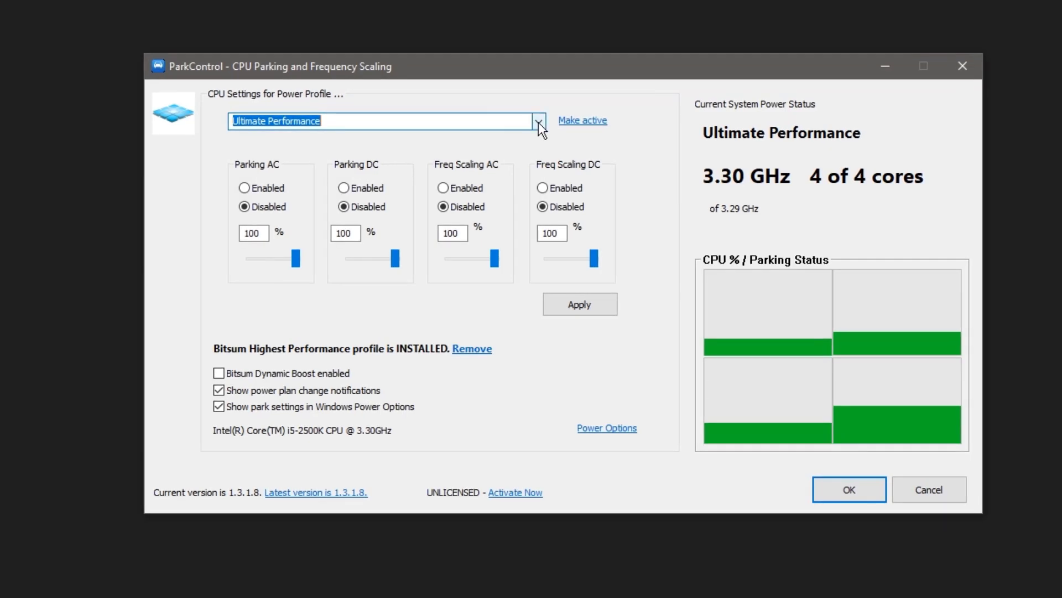
# Keep the Ultimate Performance profile, set Freq Scaling DC to 100, and enable Bitsum Dynamic Boost.
pyautogui.click(539, 121)
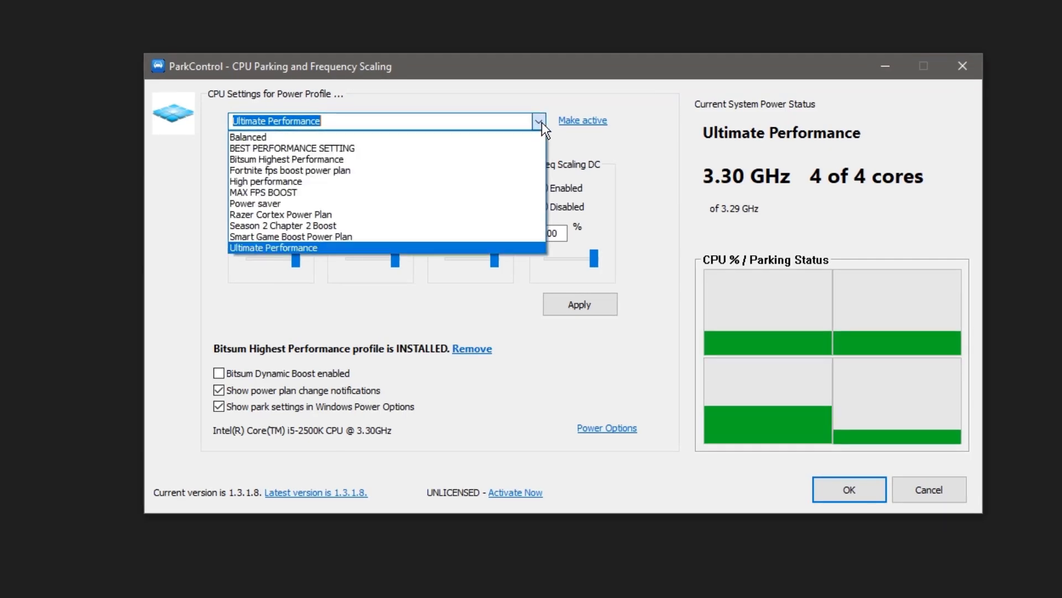
pyautogui.click(268, 247)
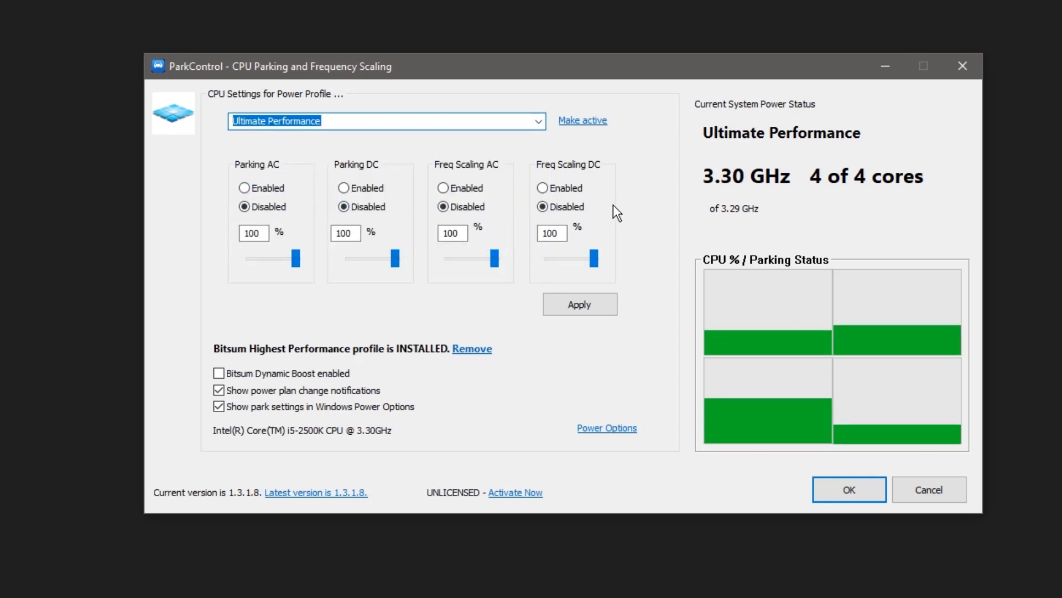
pyautogui.click(288, 260)
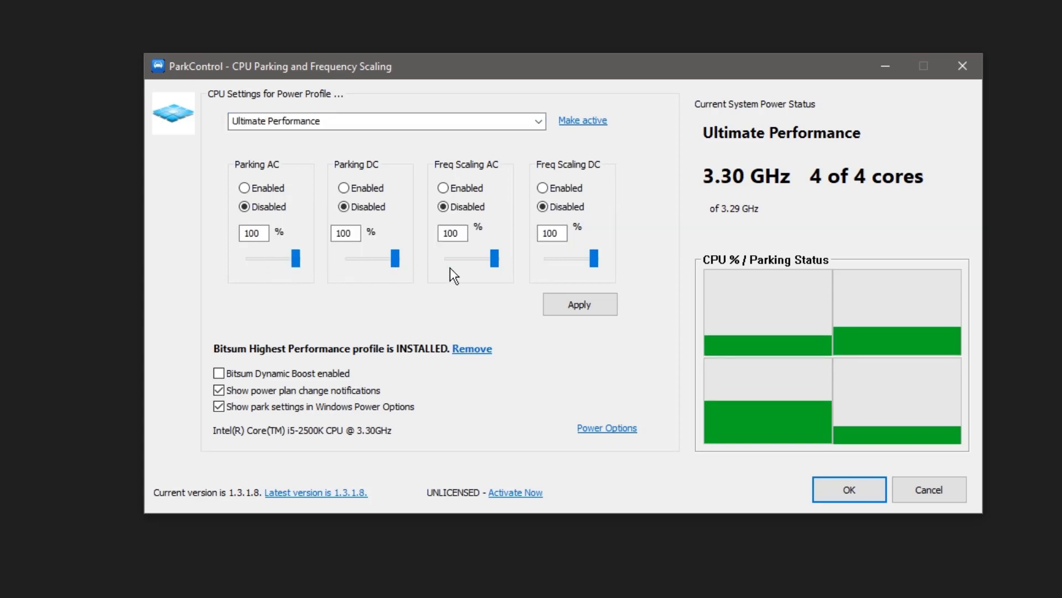
pyautogui.moveTo(594, 260); pyautogui.dragTo(663, 269)
pyautogui.click(217, 387)
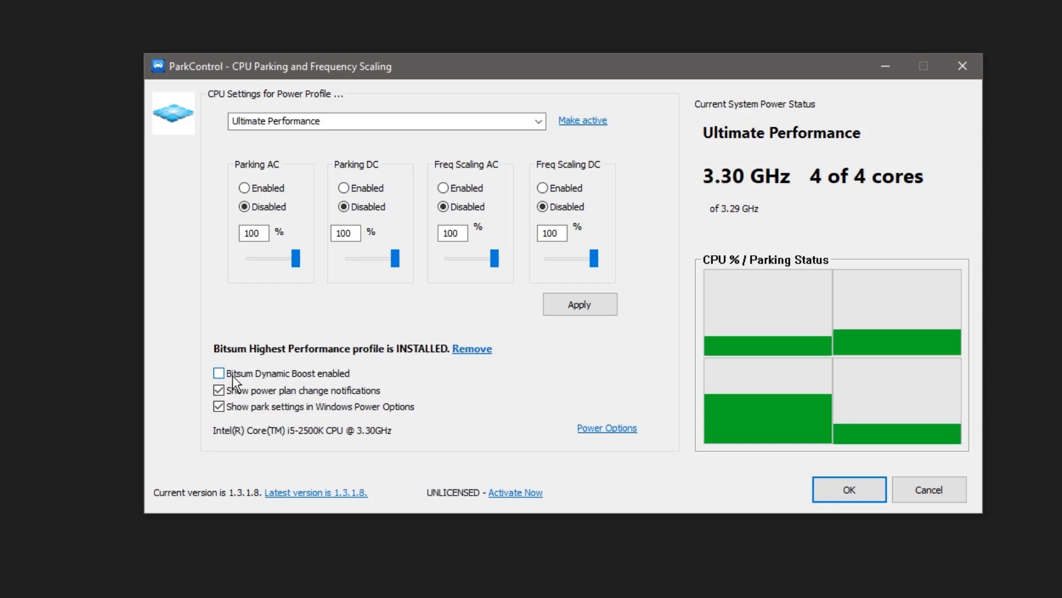
pyautogui.moveTo(230, 375)
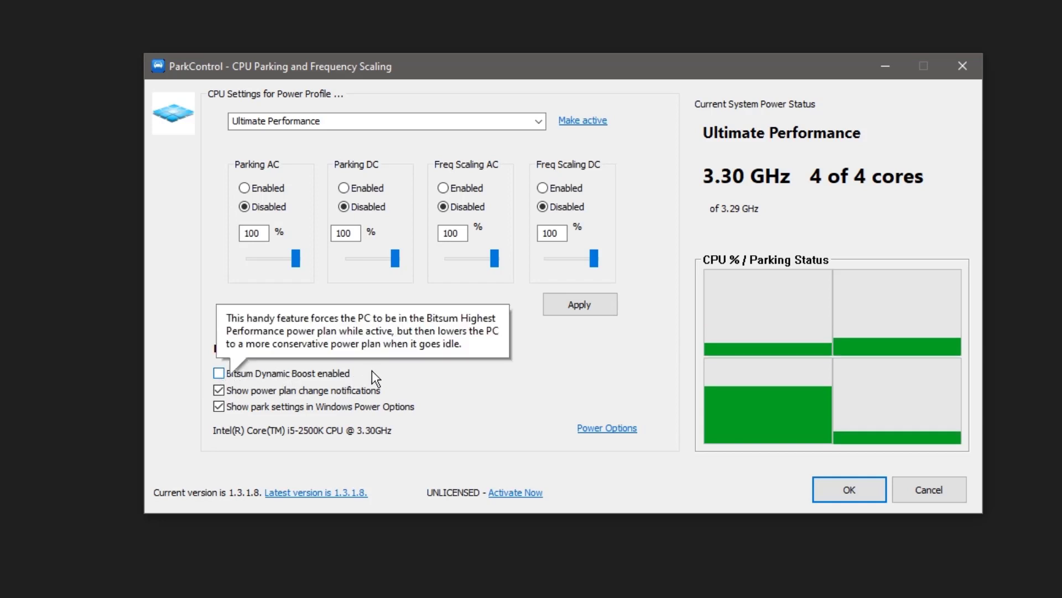
pyautogui.click(219, 373)
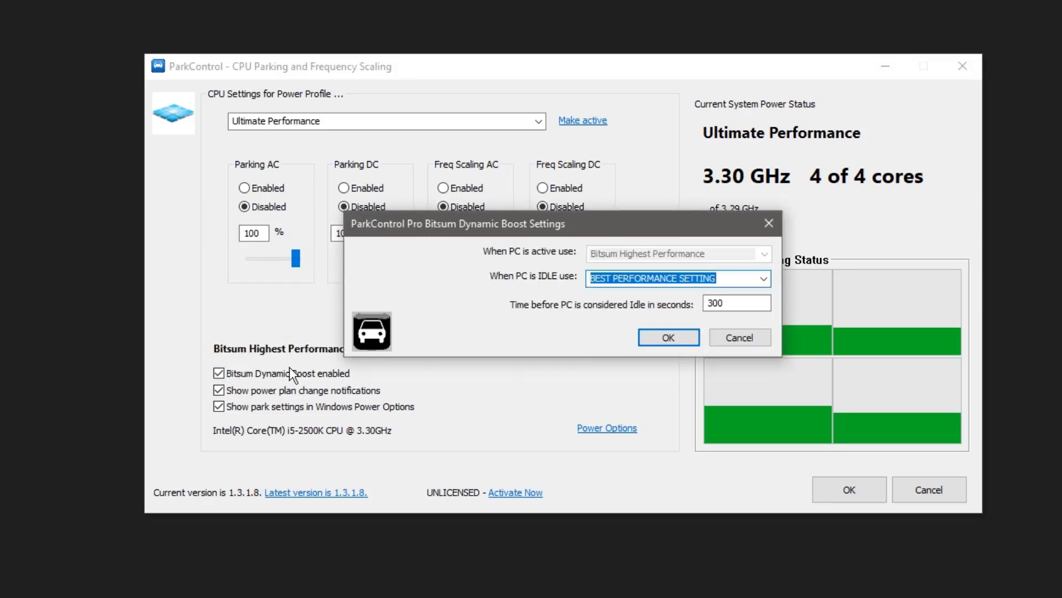
pyautogui.click(676, 337)
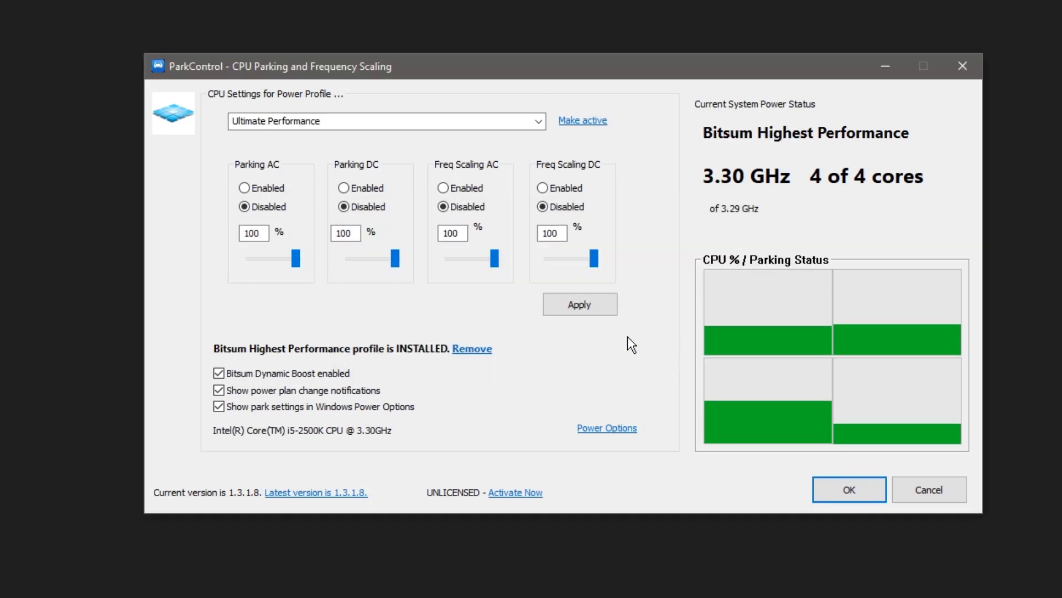
# Apply the new CPU parking settings, suppress the confirmation message, and close ParkControl.
pyautogui.click(584, 304)
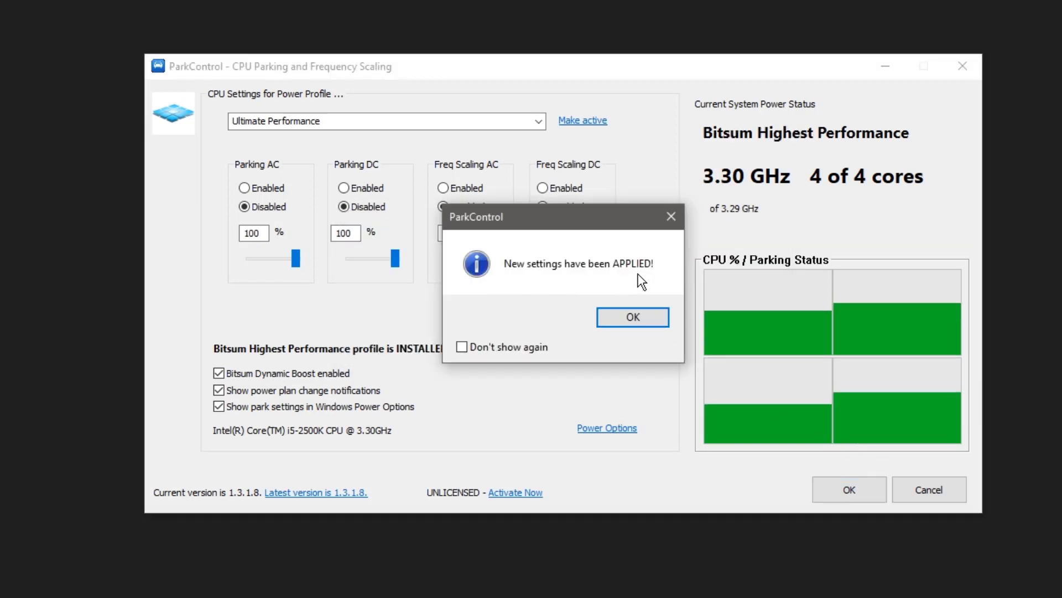
pyautogui.click(493, 346)
pyautogui.click(637, 316)
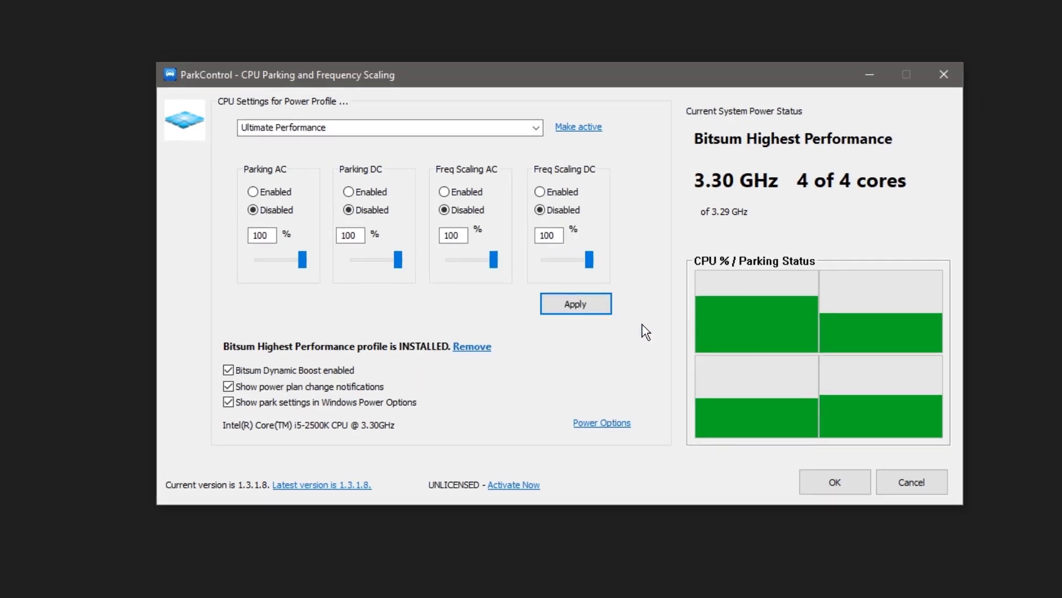
pyautogui.click(850, 489)
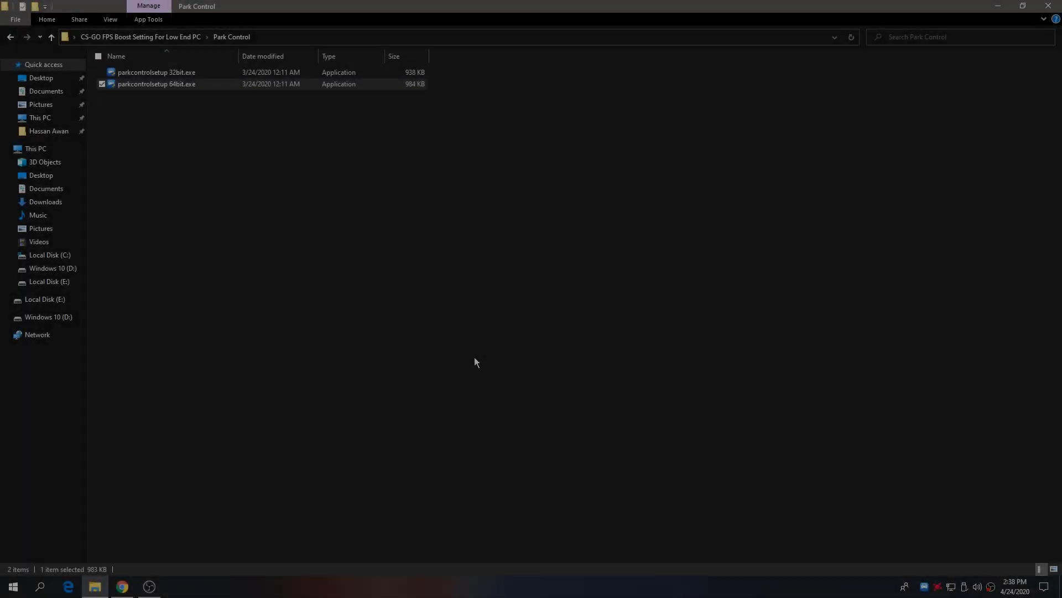
# Go back to the CS-GO FPS Boost folder and browse into Registry files for Optimization.
pyautogui.hotkey('alt', 'Left')
pyautogui.click(471, 347)
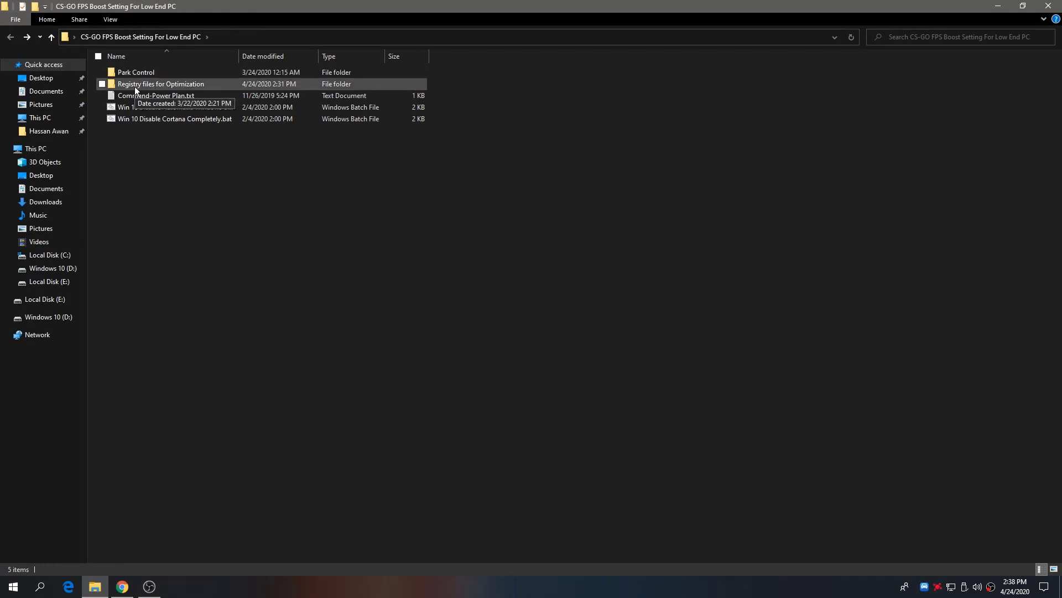
pyautogui.doubleClick(167, 85)
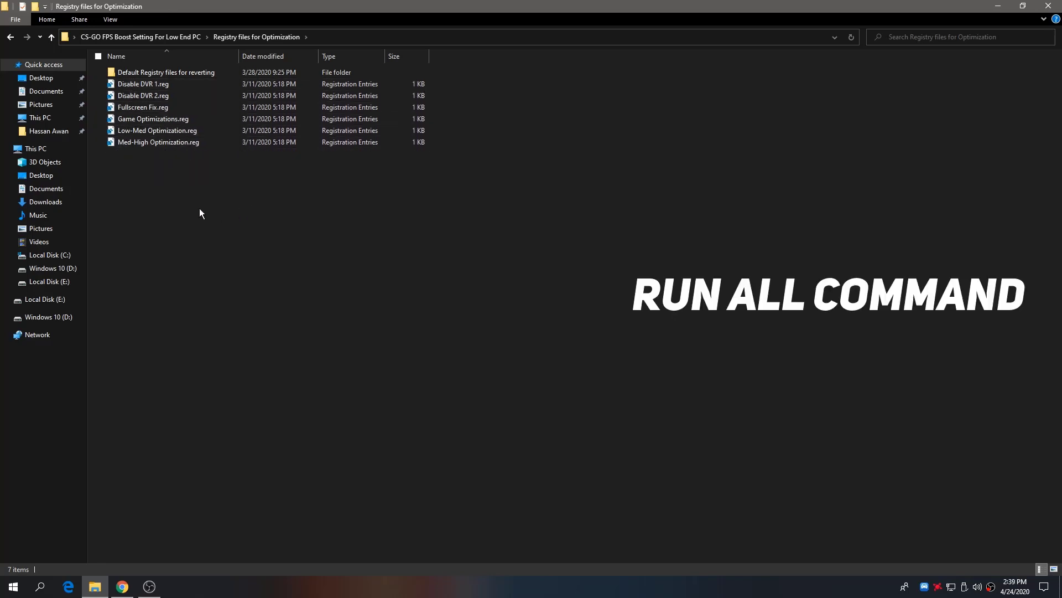
pyautogui.click(150, 71)
pyautogui.click(246, 212)
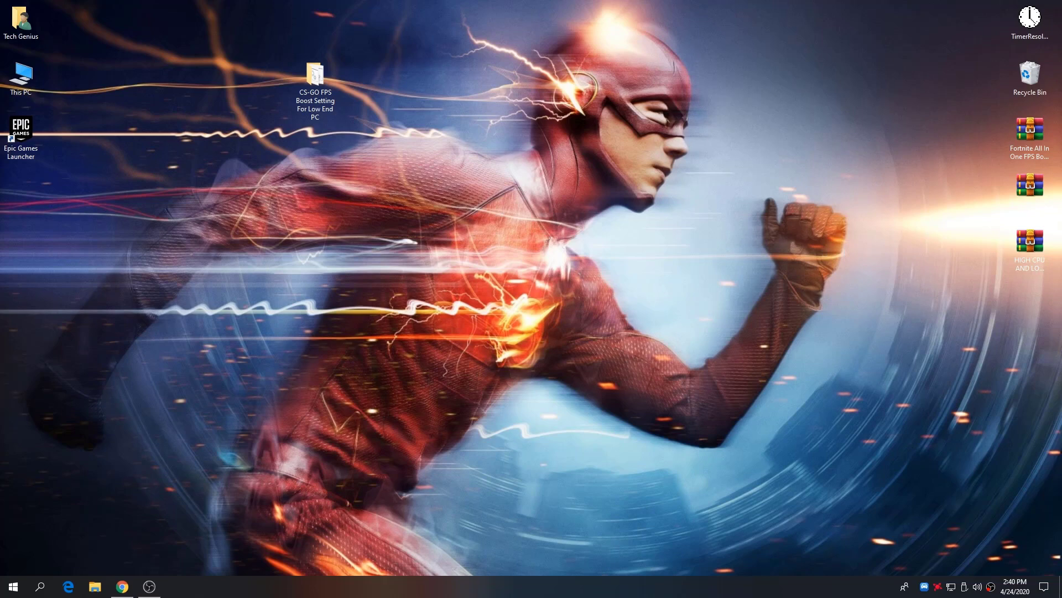
# Launch Task Manager from the taskbar and inspect the Windows Security entry on the Start-up list.
pyautogui.rightClick(477, 590)
pyautogui.click(524, 535)
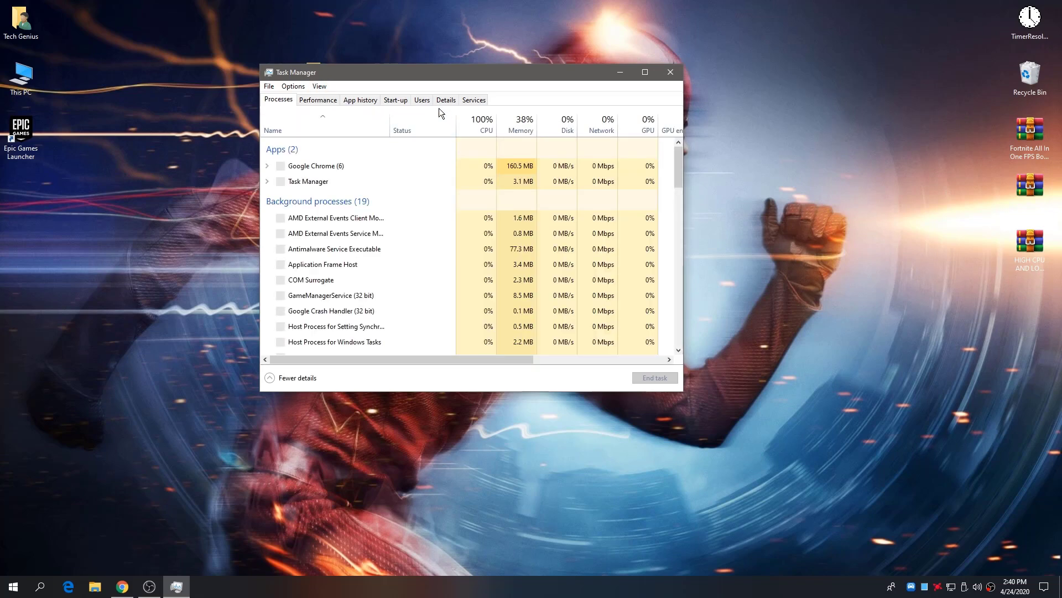
pyautogui.click(394, 100)
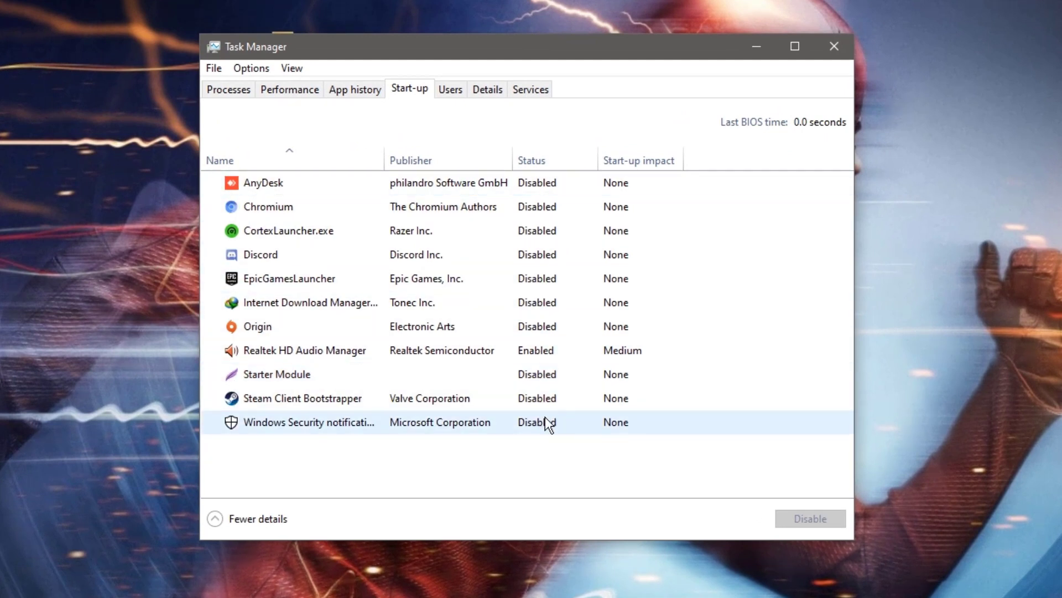
pyautogui.rightClick(336, 423)
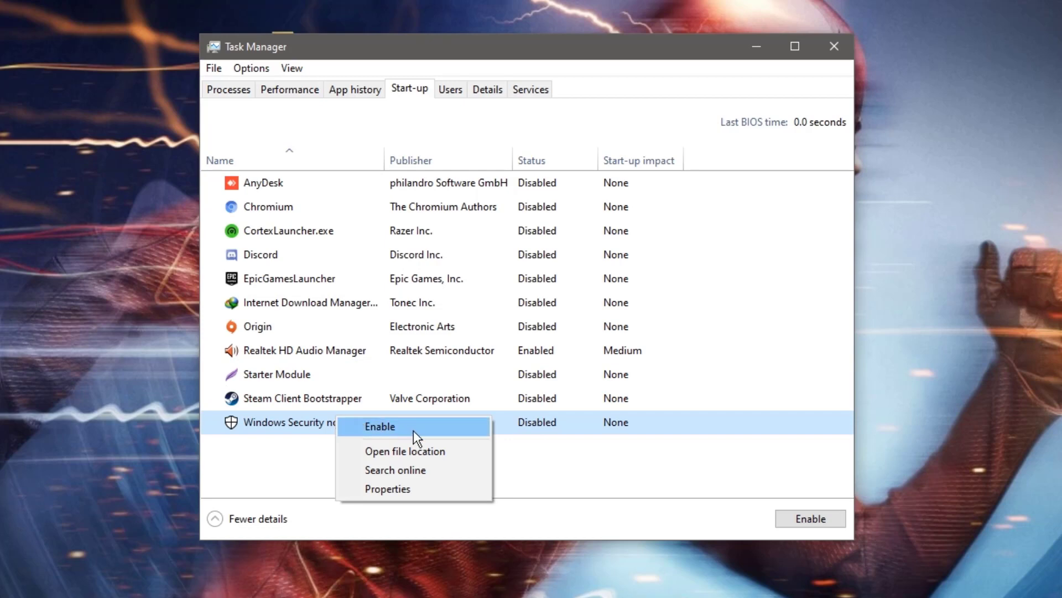
pyautogui.click(269, 439)
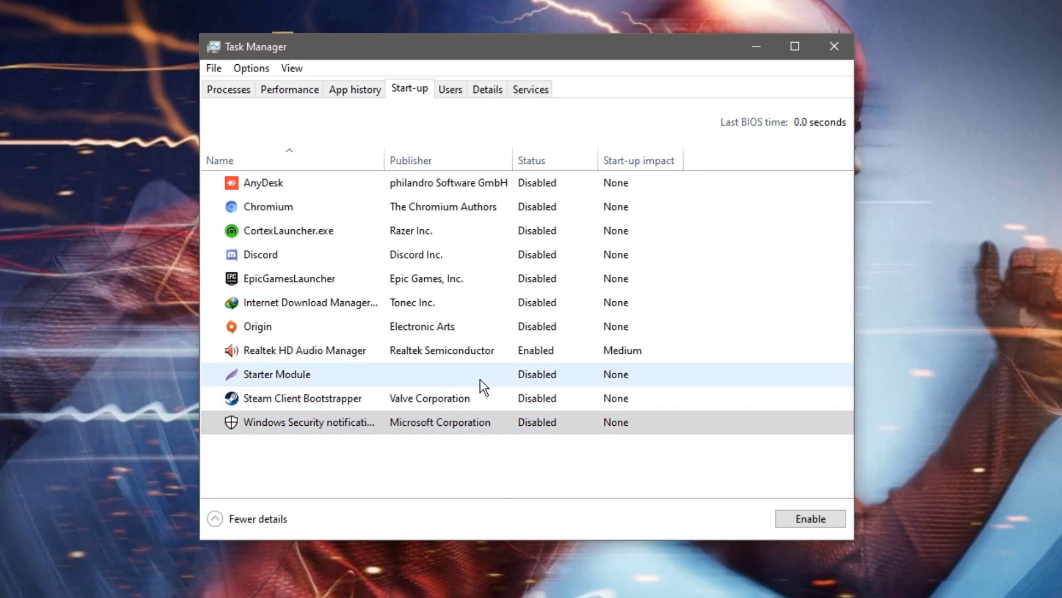